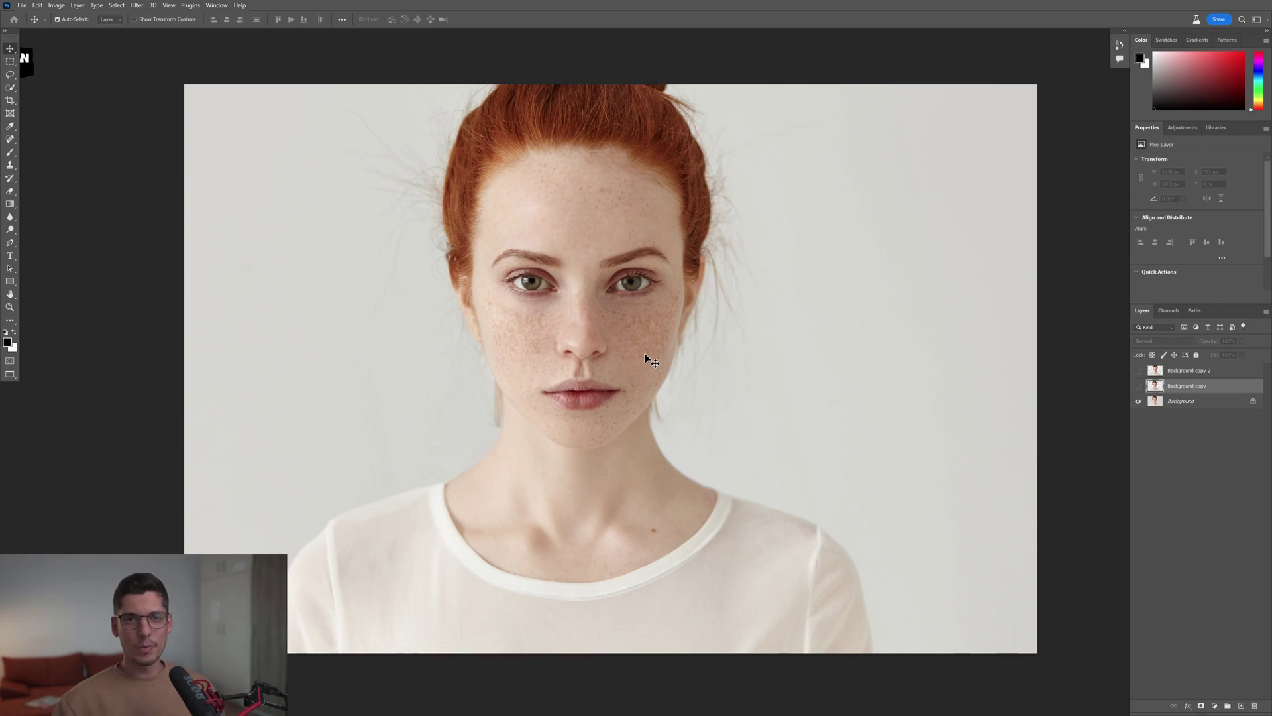
click(1139, 401)
click(1138, 370)
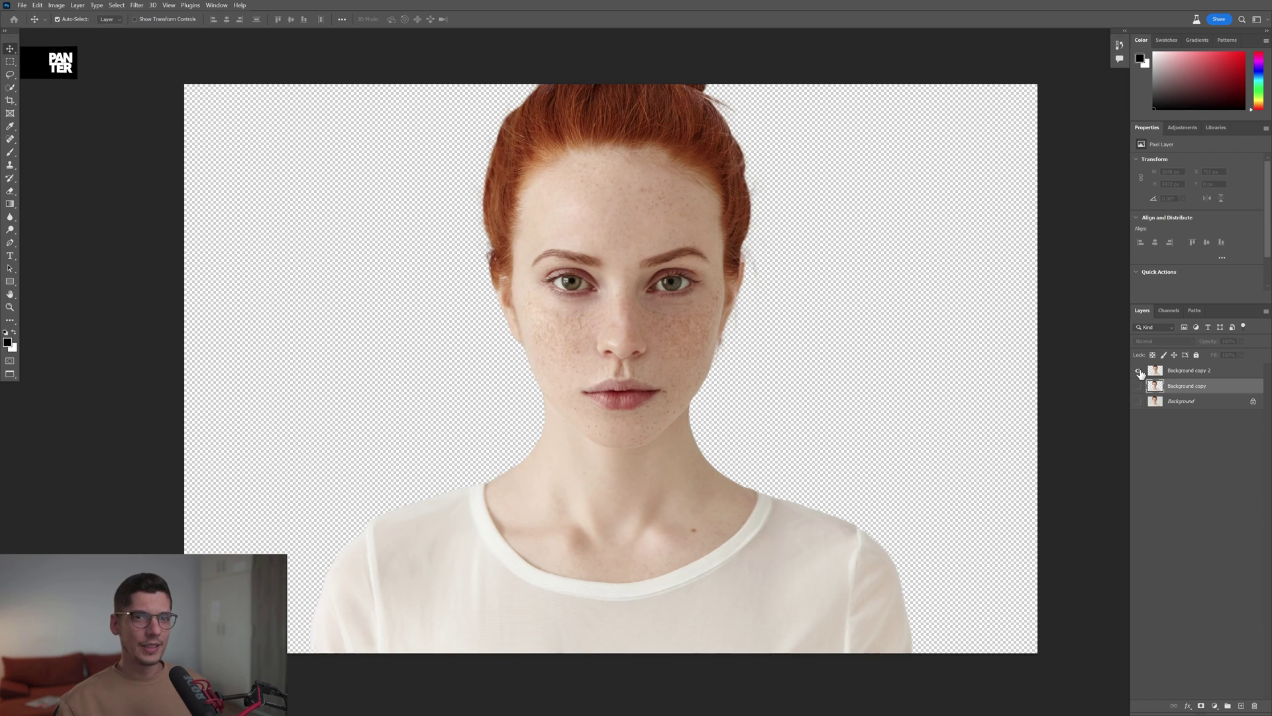
scroll(692, 290, up, 1)
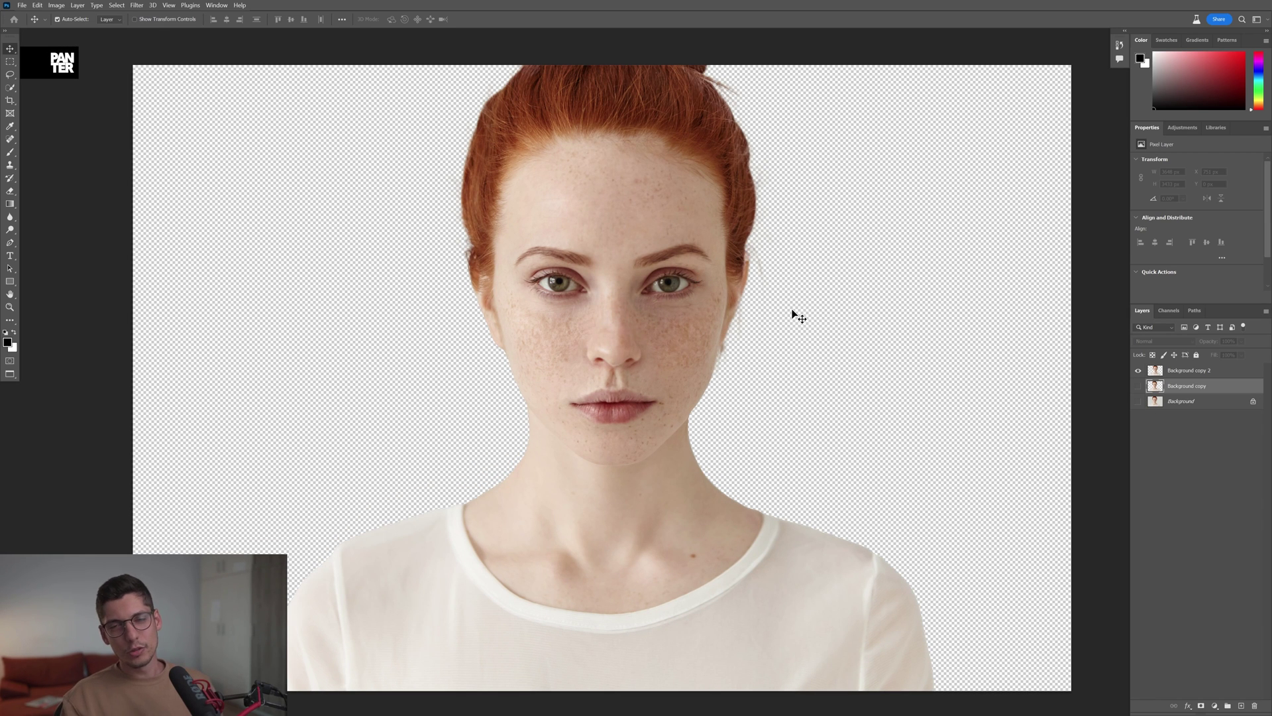
click(10, 86)
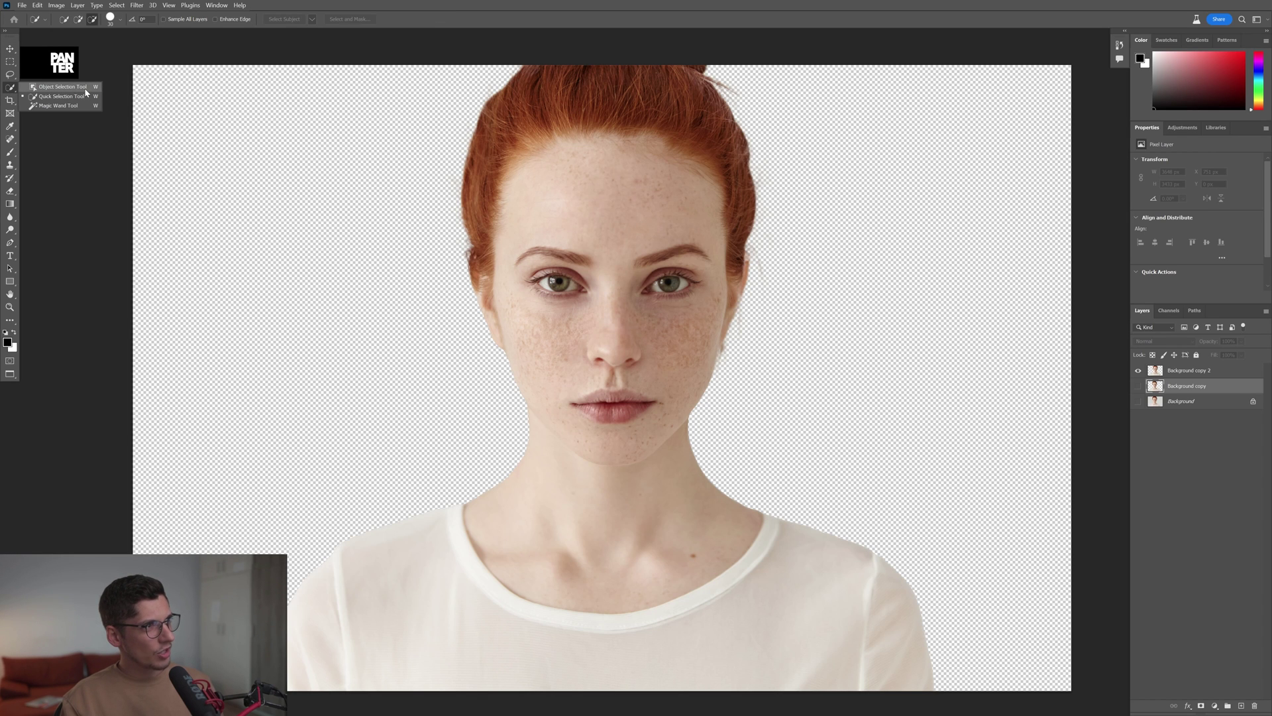
click(84, 92)
key(alt+])
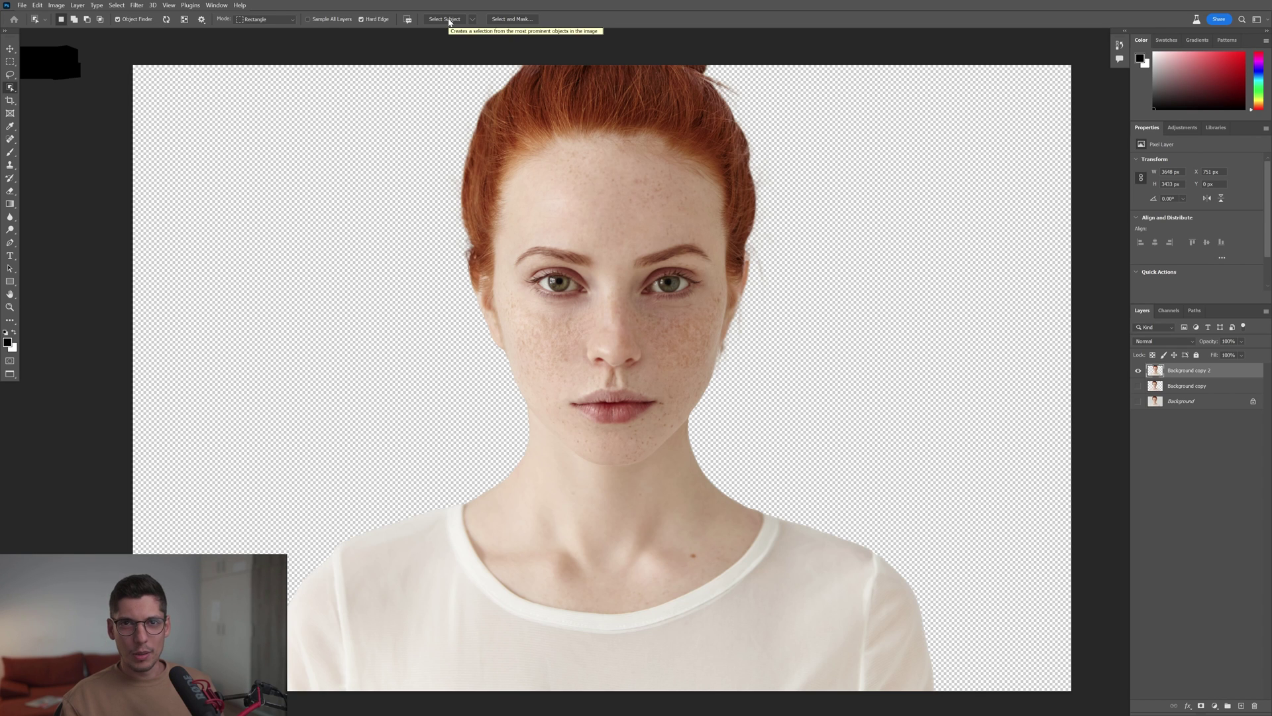
click(502, 20)
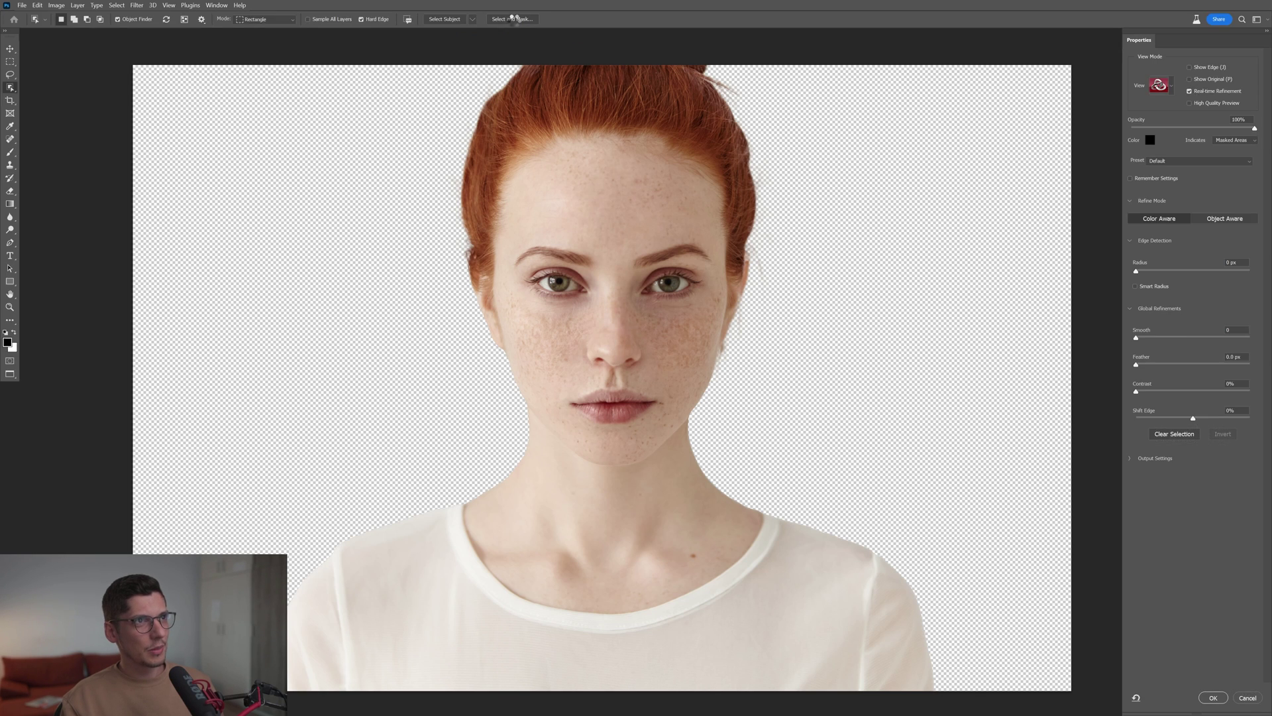
key(Escape)
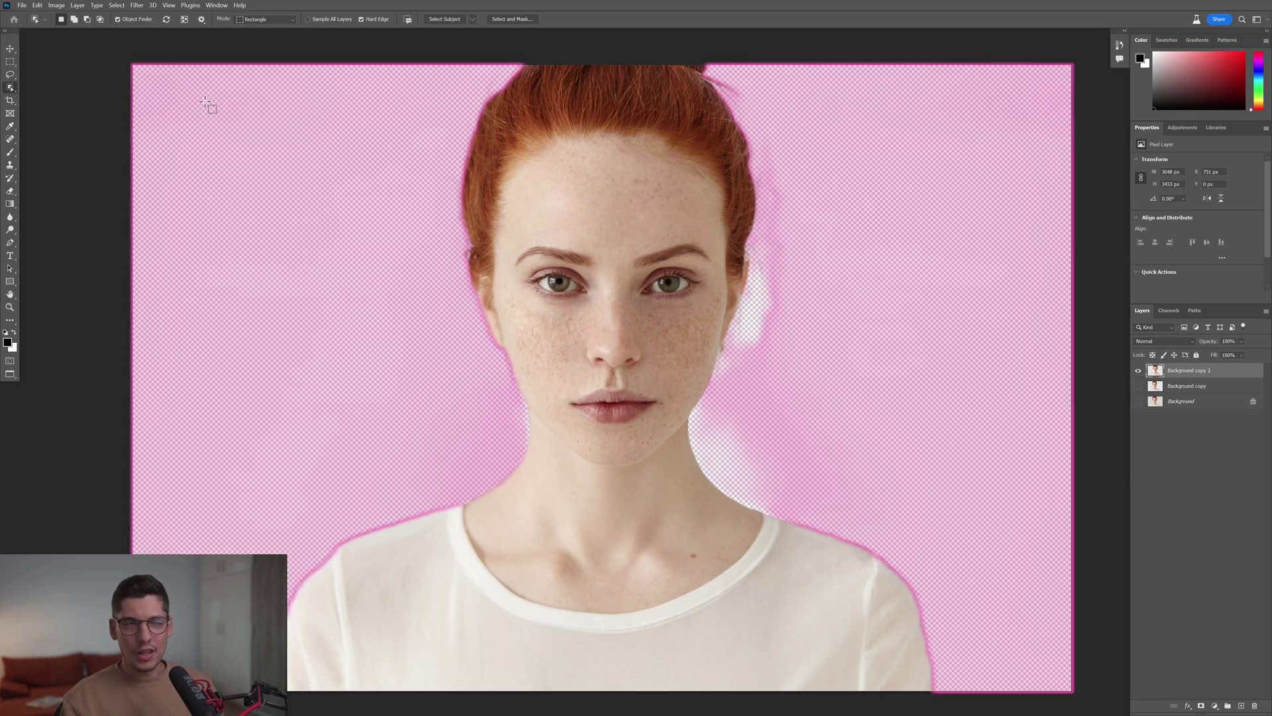
key(v)
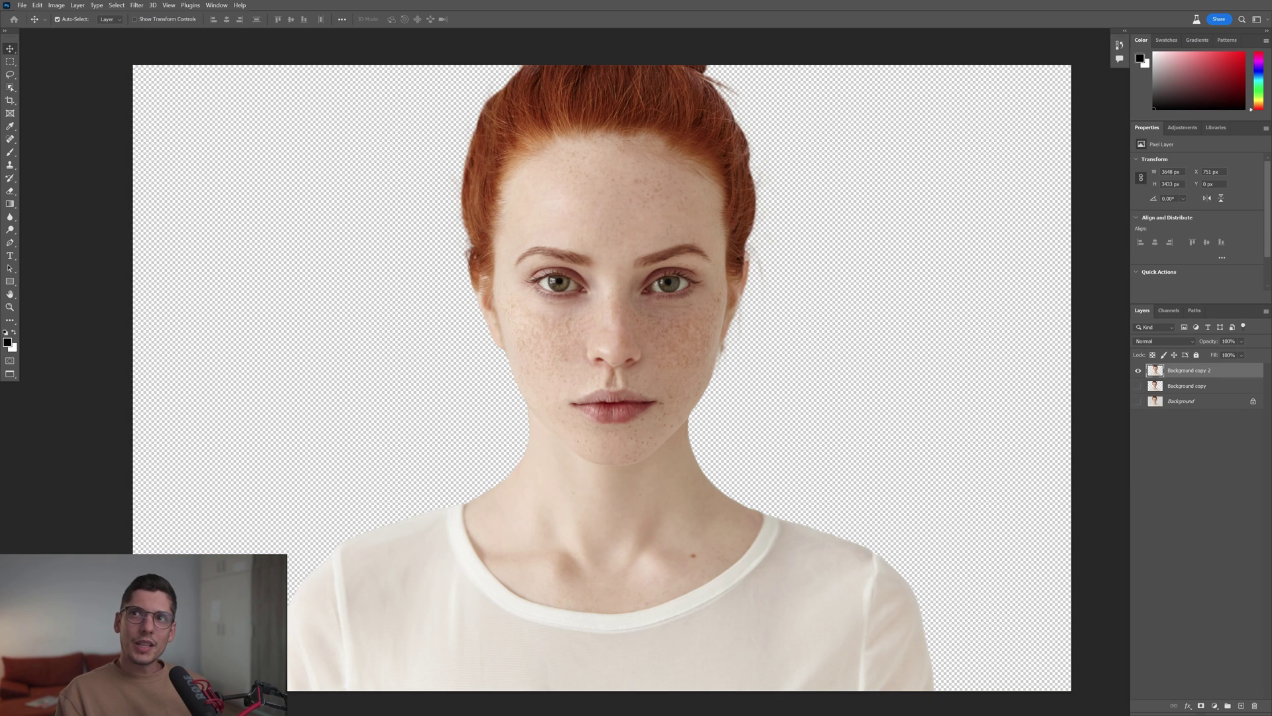
Place the night canyon photo as a layer beneath the cut-out portrait and enlarge it slightly
drag(512, 293, 450, 335)
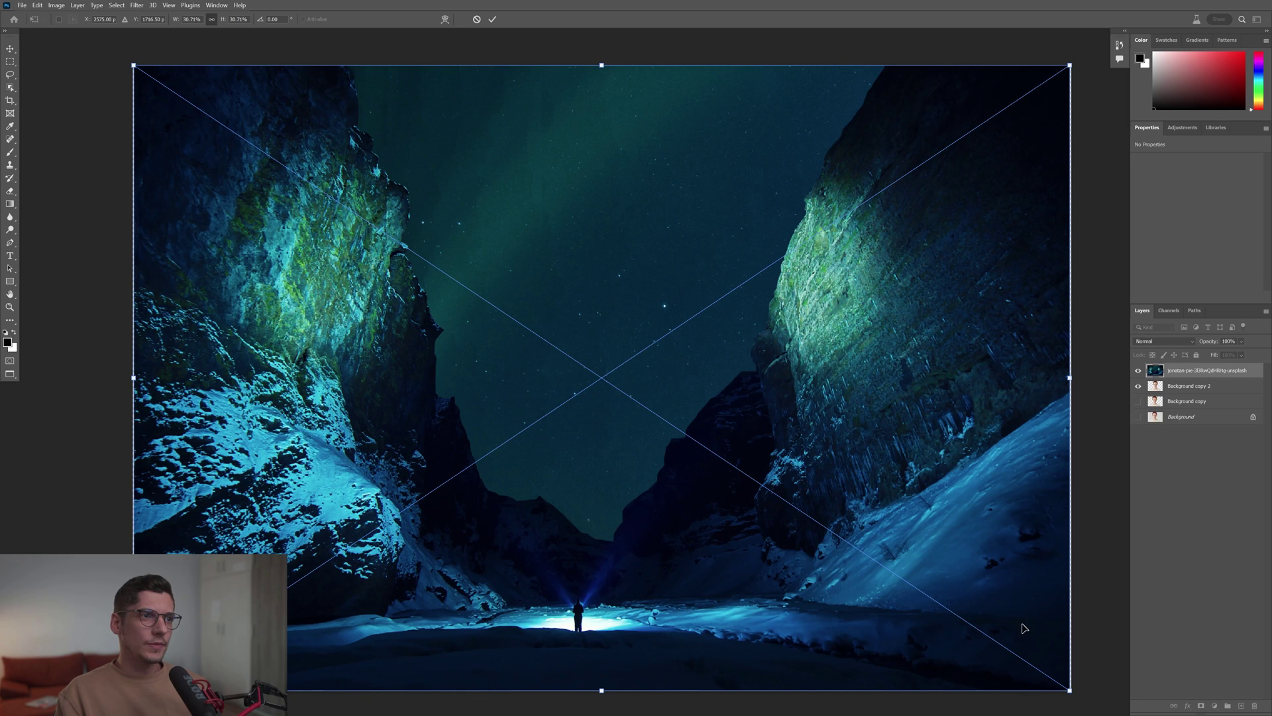
key(Return)
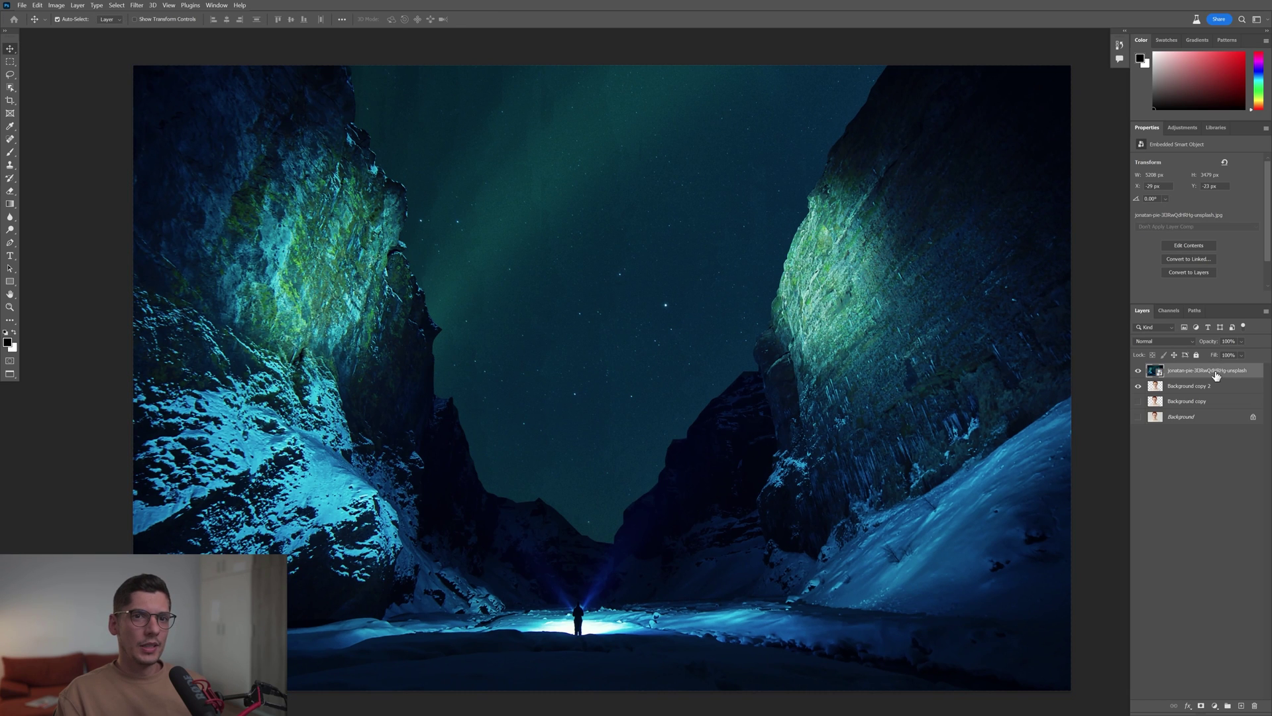
drag(1216, 374, 1218, 394)
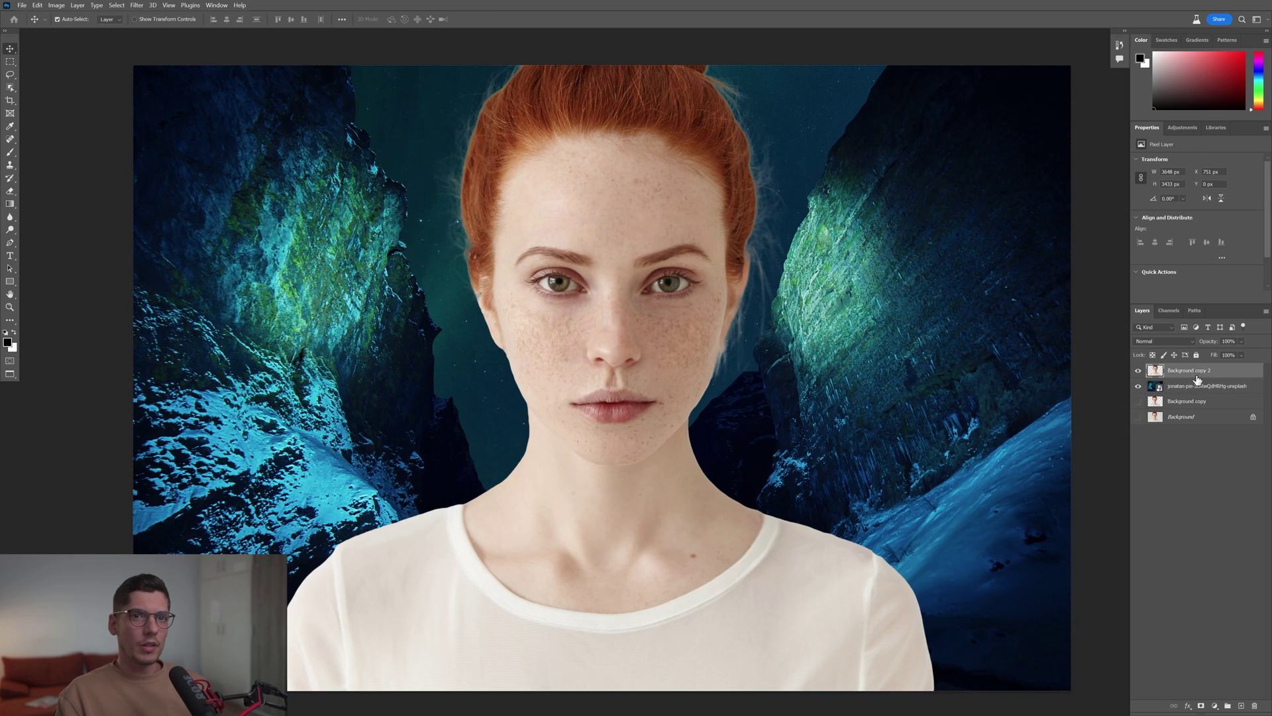
key(ctrl+minus)
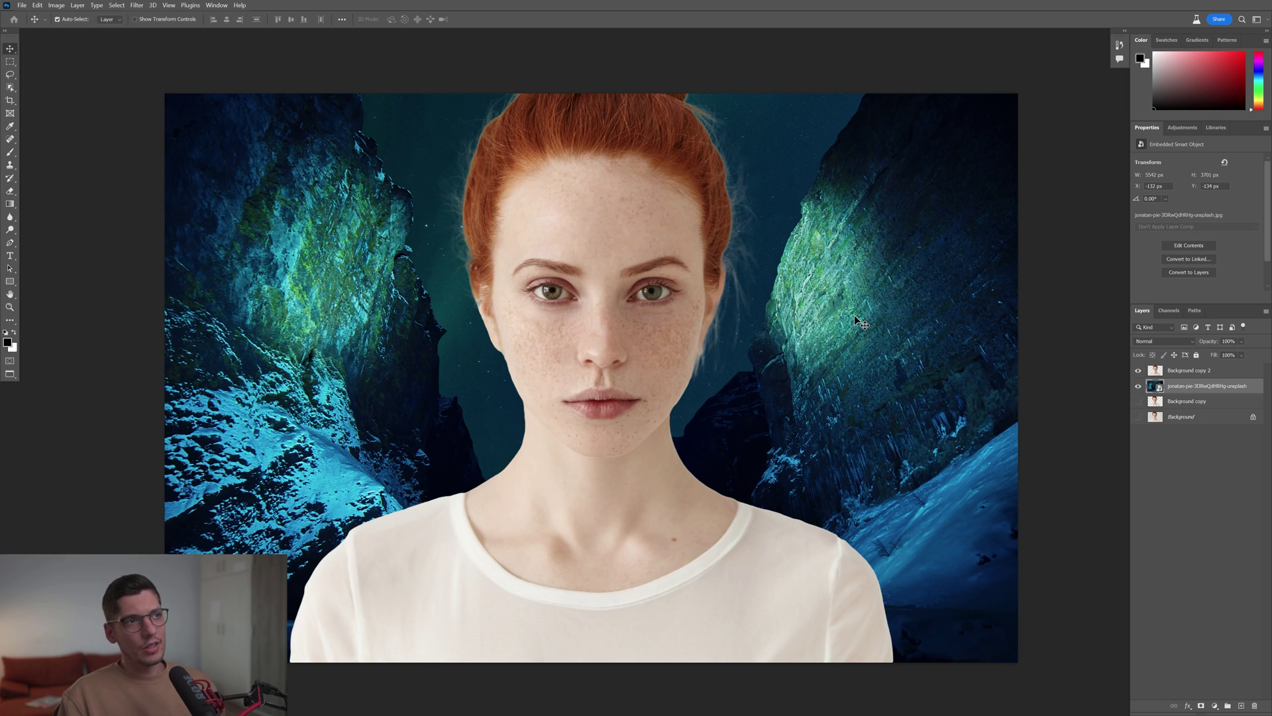
key(alt+bracketright)
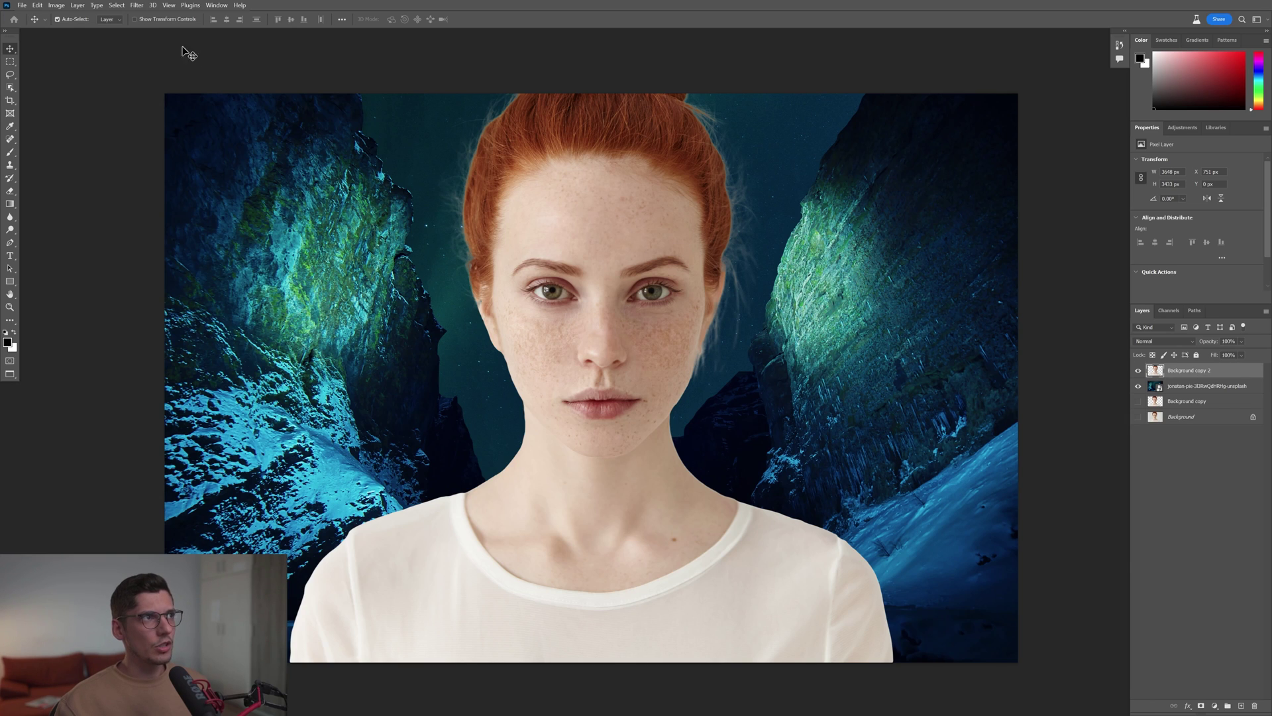
Turn on the Harmonization neural filter using the jonatan-pie canyon layer as colour reference
click(138, 6)
click(159, 40)
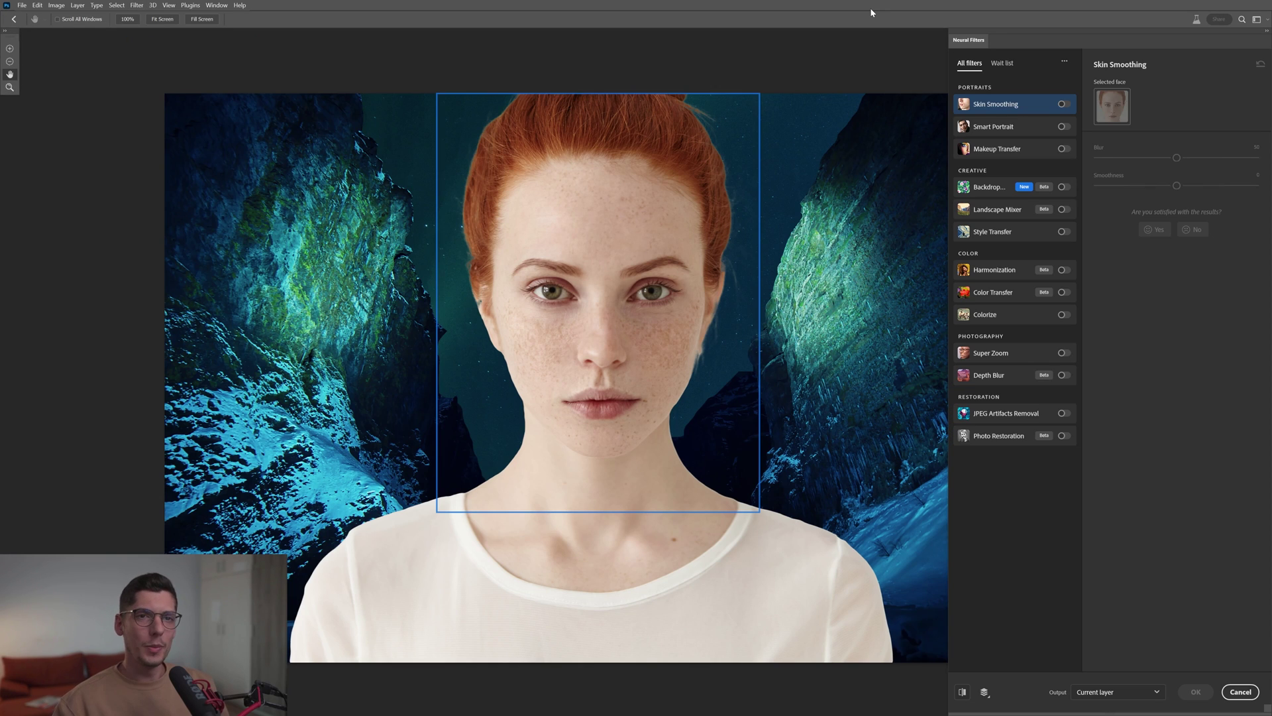
click(1010, 277)
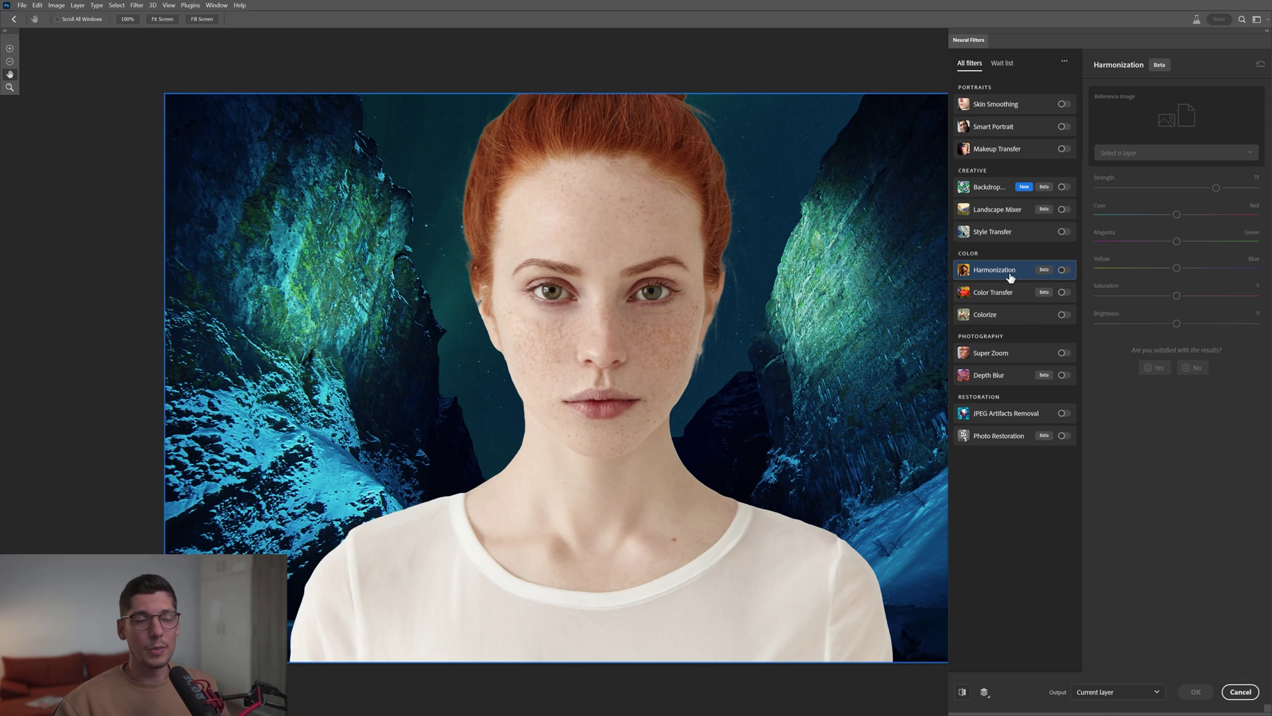
click(1063, 272)
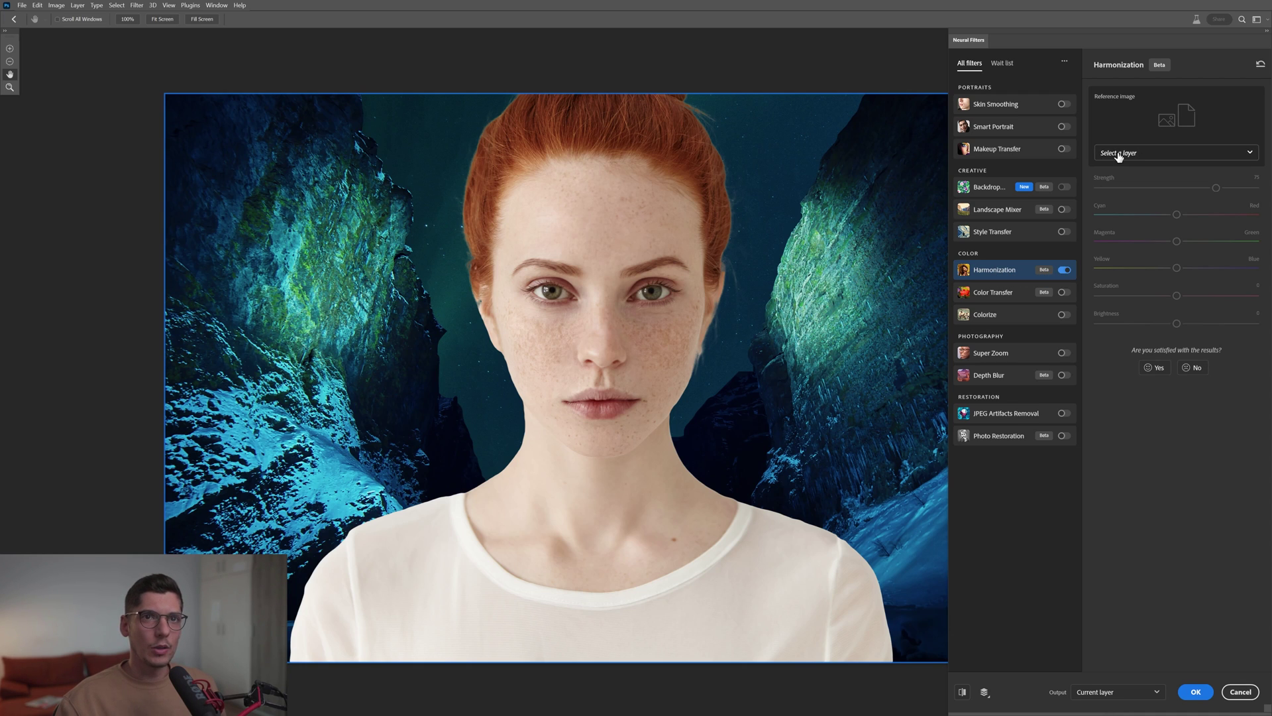
click(1168, 154)
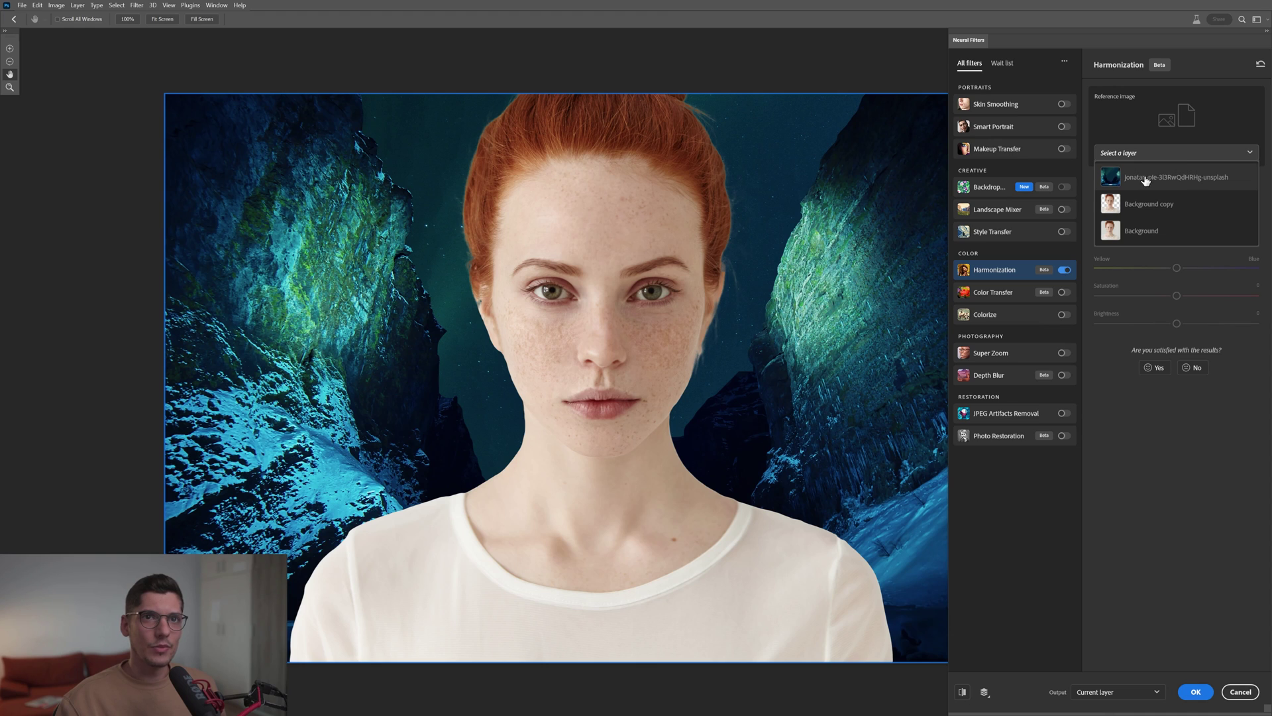
click(1165, 179)
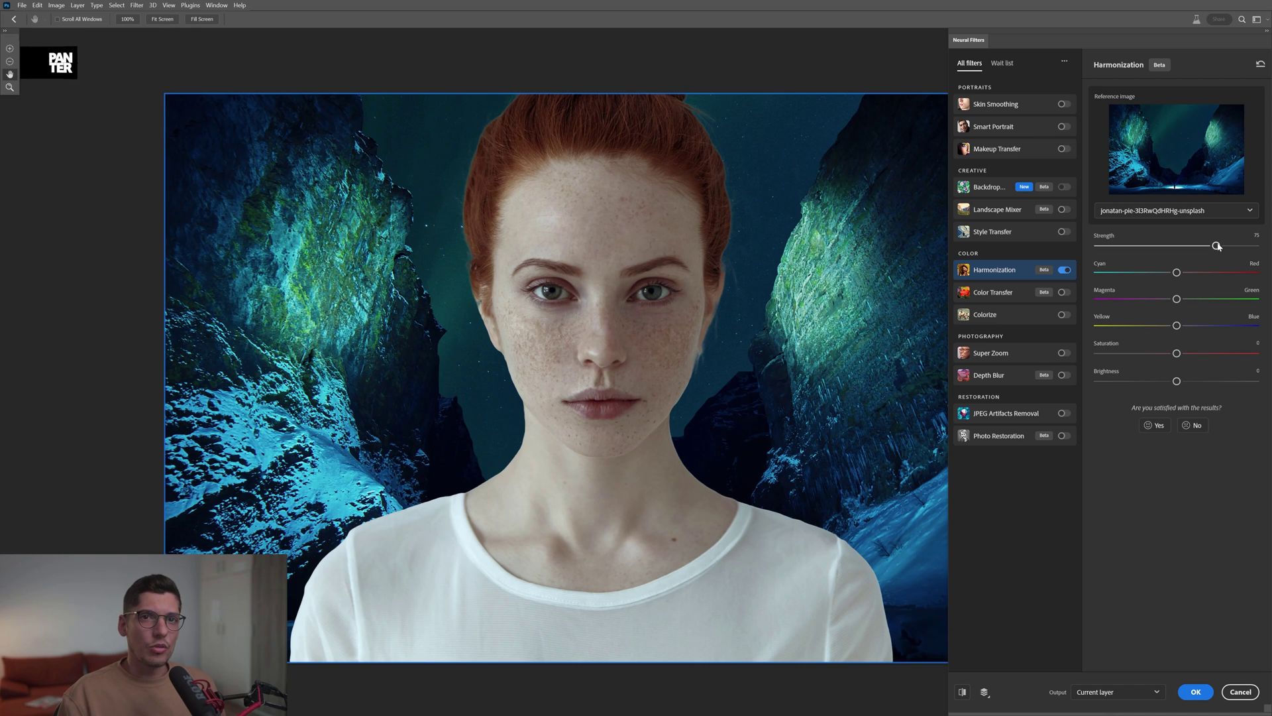
Set Harmonization strength to 100, shift the woman slightly toward cyan and blue, and raise brightness
drag(1216, 245, 1255, 245)
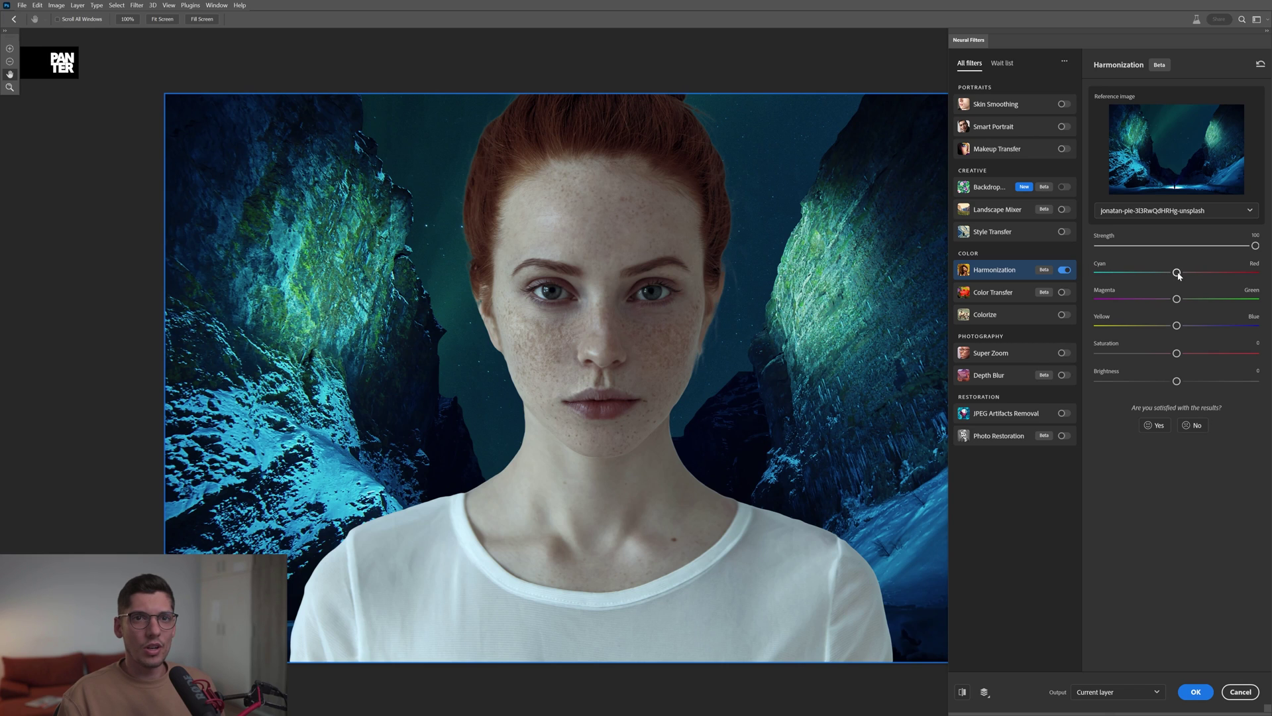
drag(1179, 276, 1169, 273)
drag(1178, 326, 1183, 330)
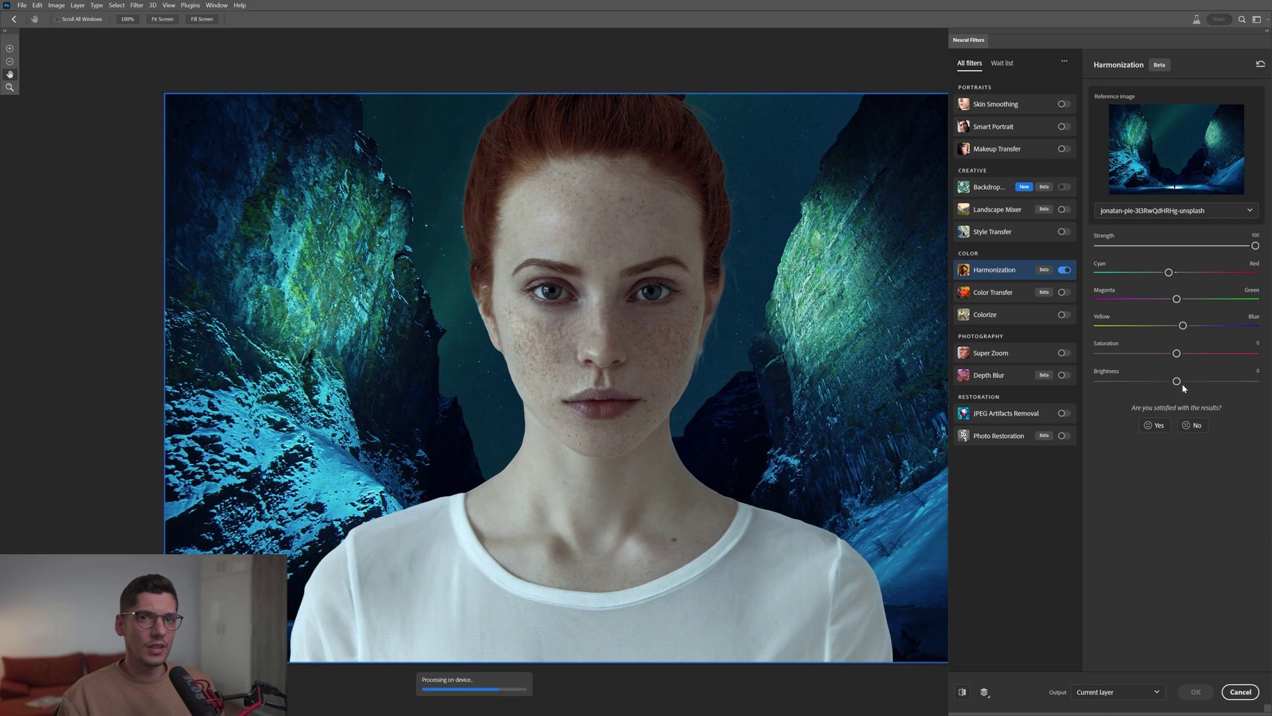
drag(1178, 382, 1195, 382)
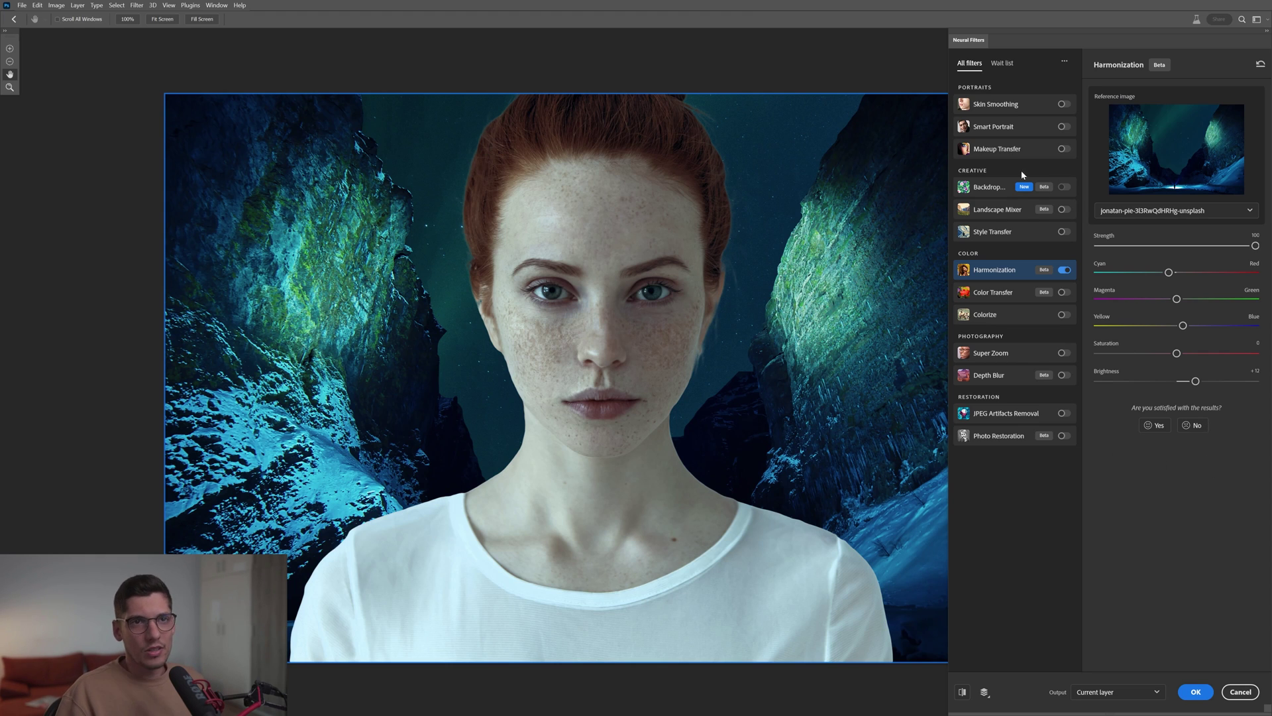
Enable Makeup Transfer and load the PNG3 portrait as its reference image
click(1064, 150)
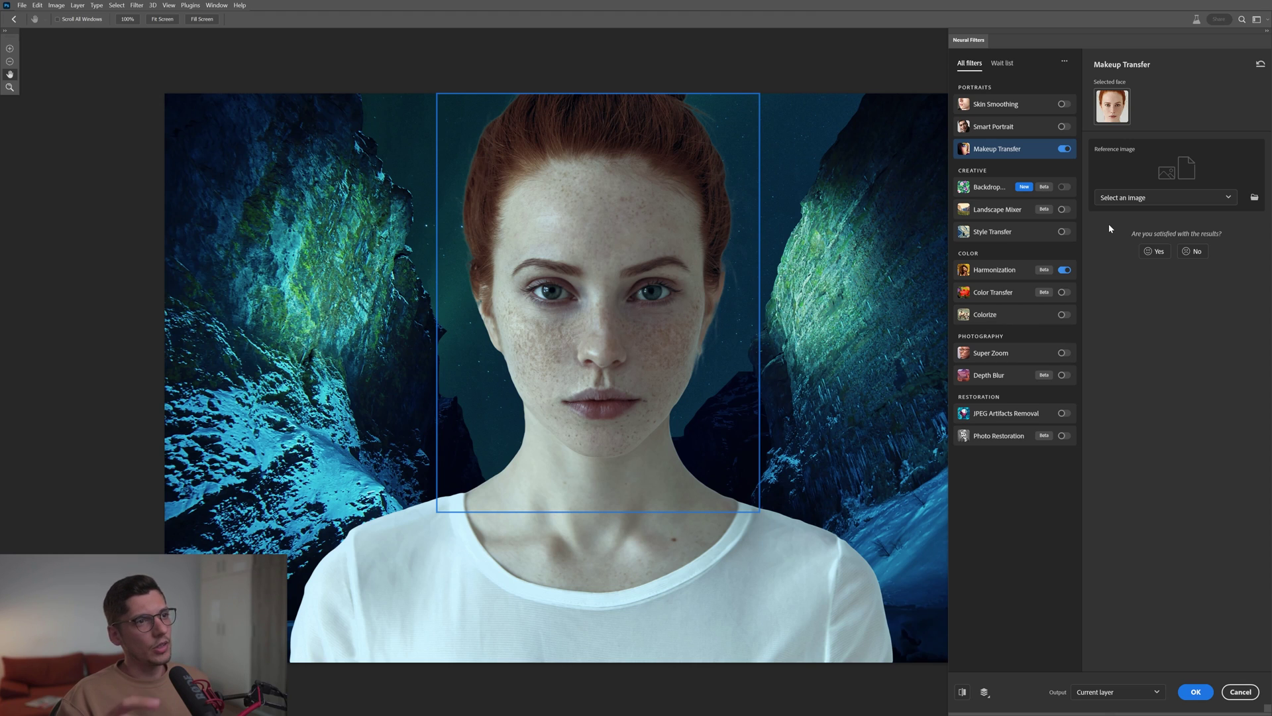
click(1254, 199)
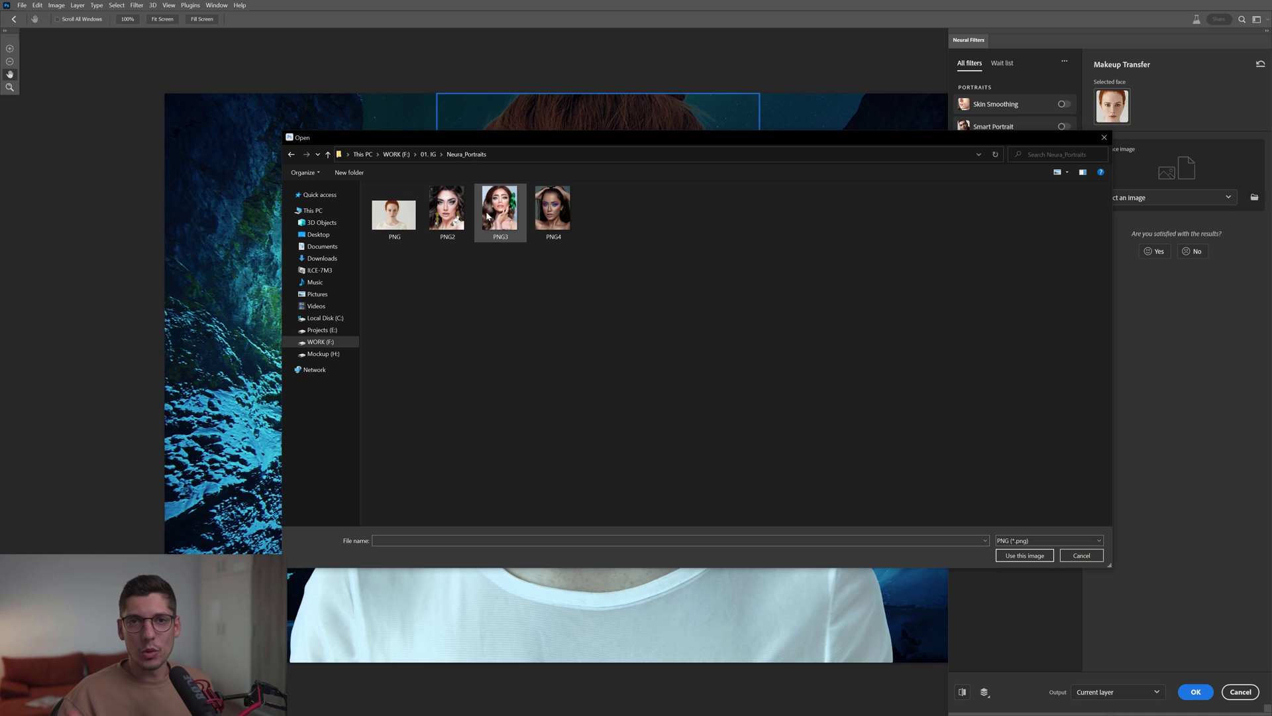
click(503, 220)
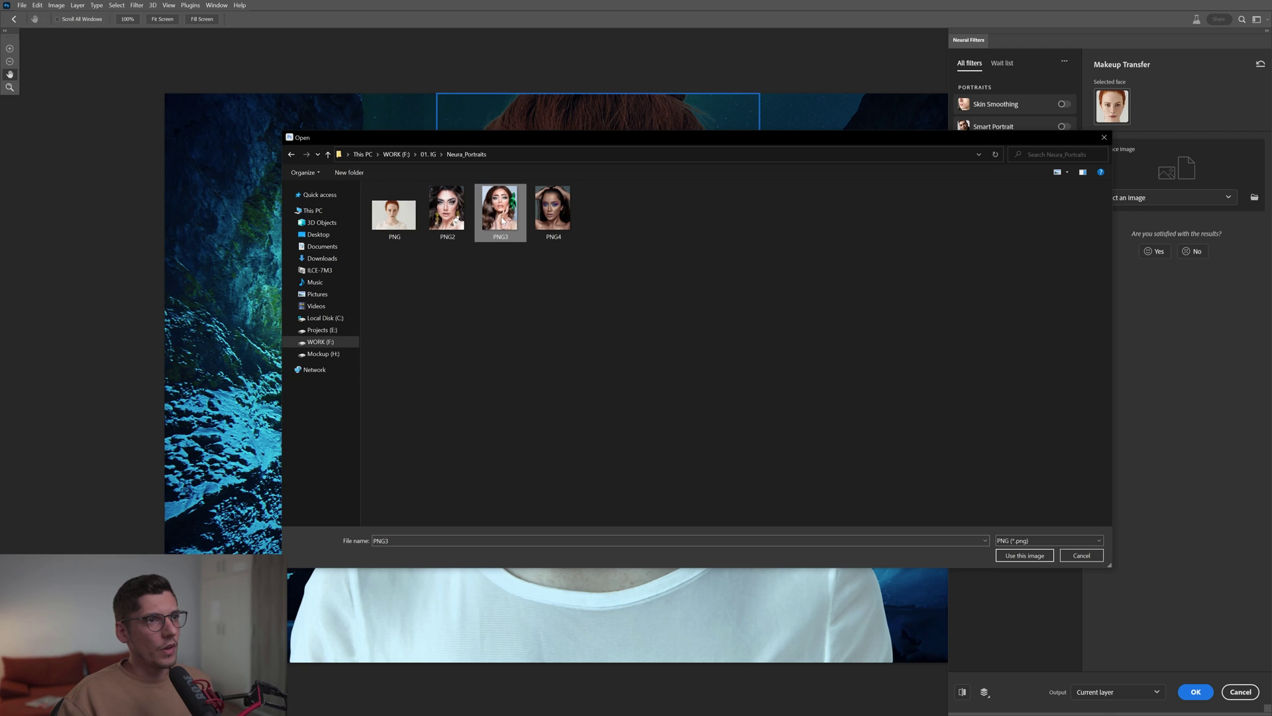
click(1025, 555)
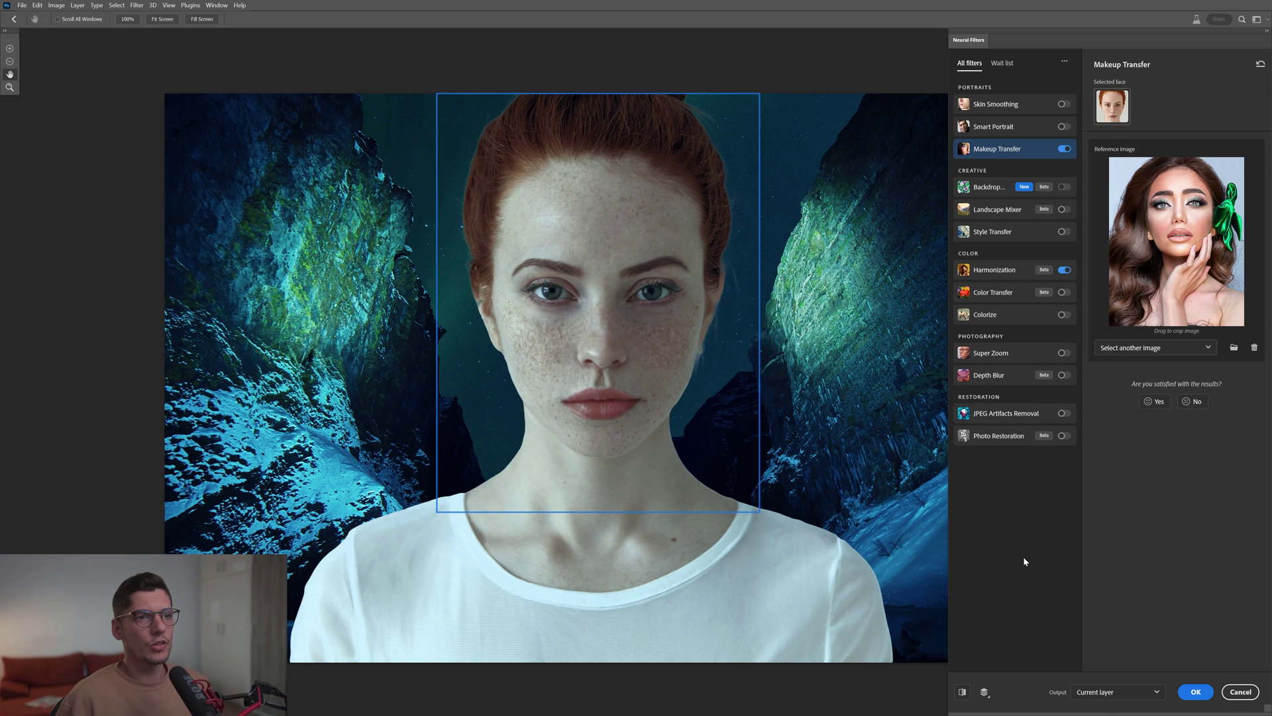
Crop the makeup reference thumbnail to just the model's eyes after inspecting the enlarged preview
scroll(713, 369, up, 3)
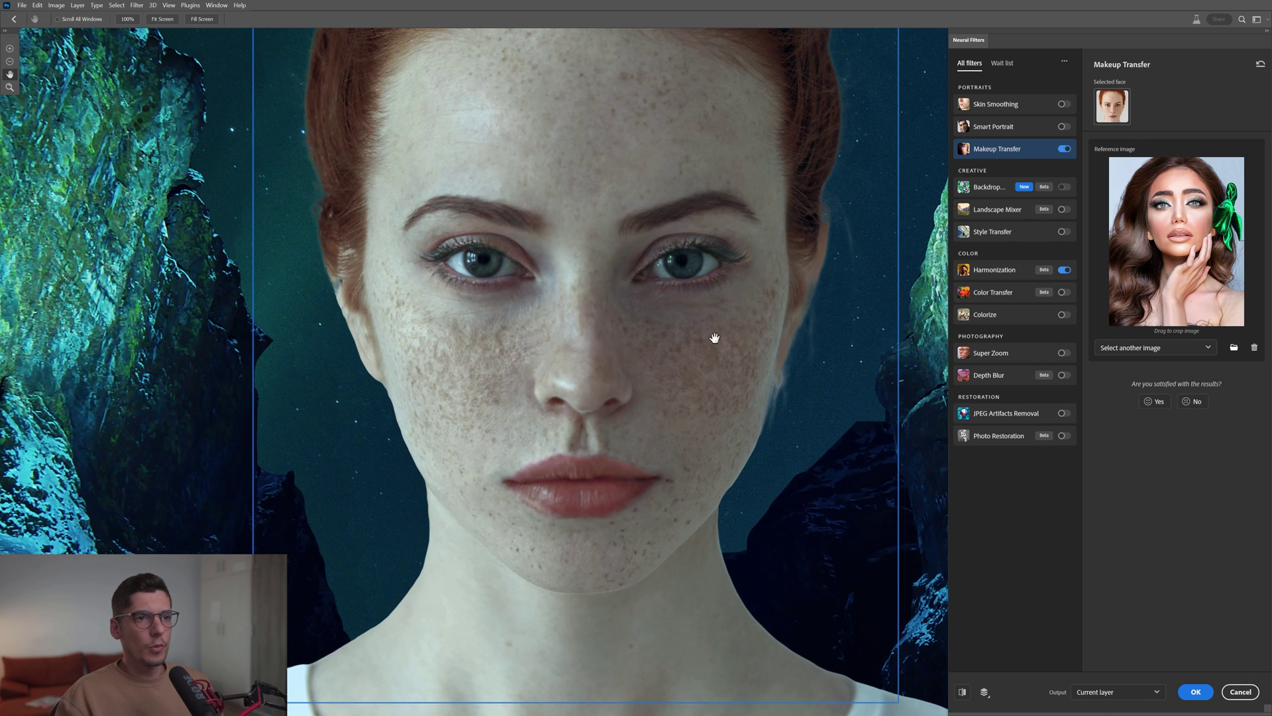
drag(713, 369, 665, 377)
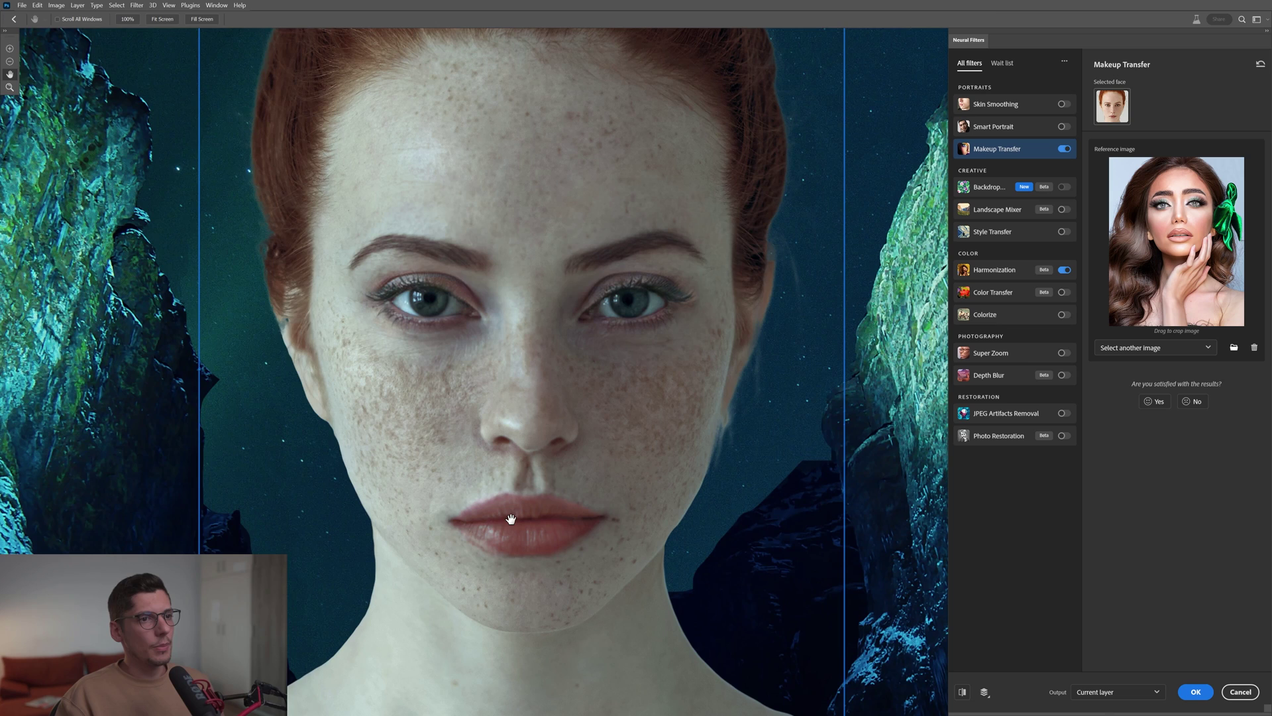
scroll(511, 519, down, 2)
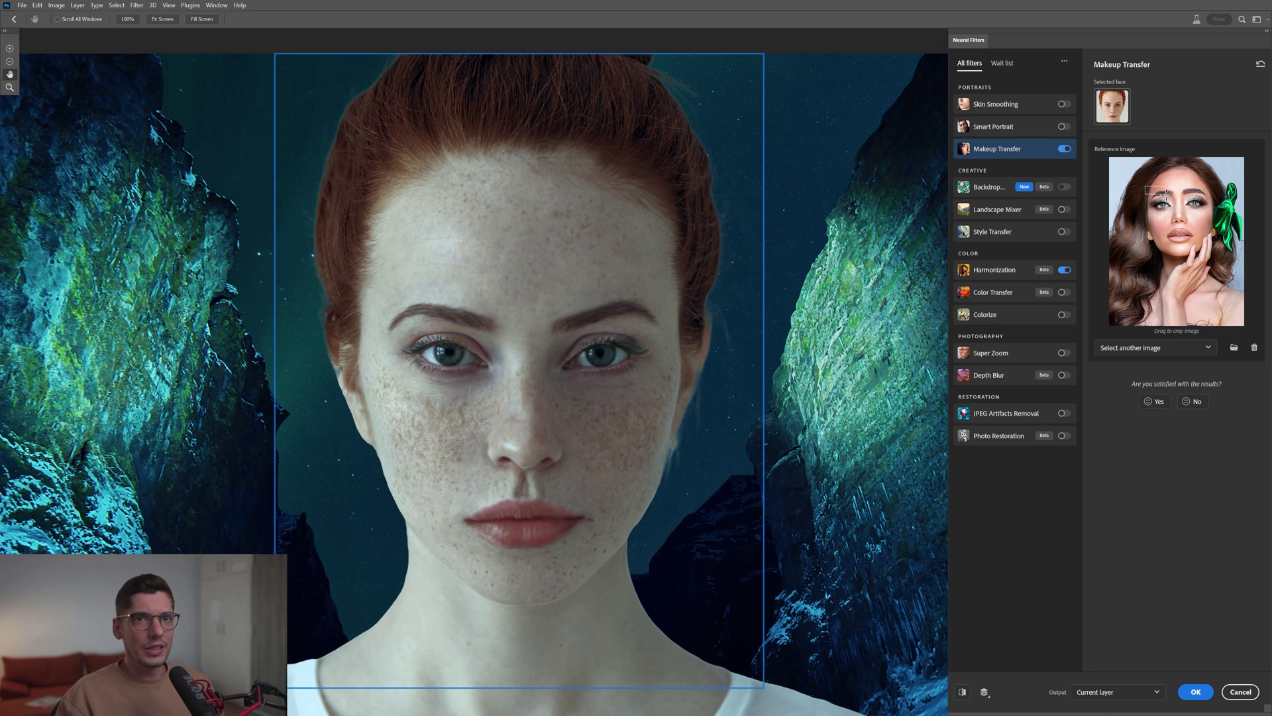
drag(1166, 192, 1214, 215)
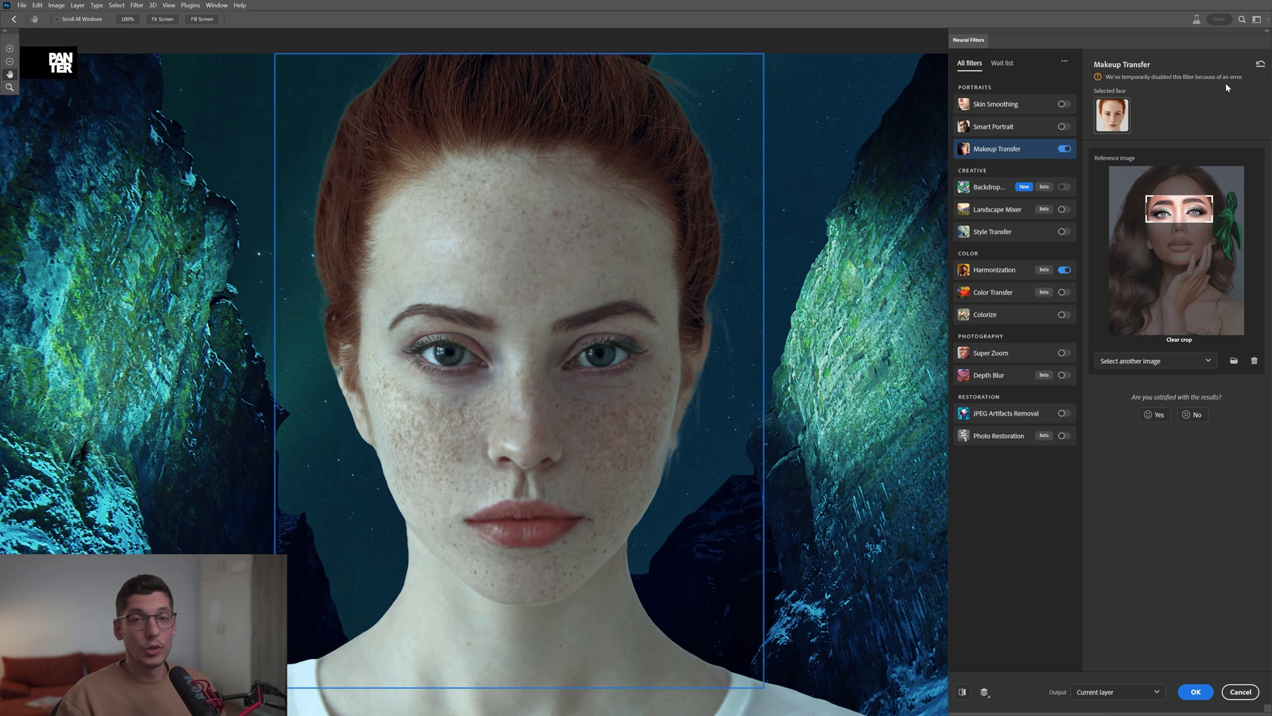
Apply the makeup transfer, deselect, and stamp all visible layers into a new Layer 1
click(1195, 692)
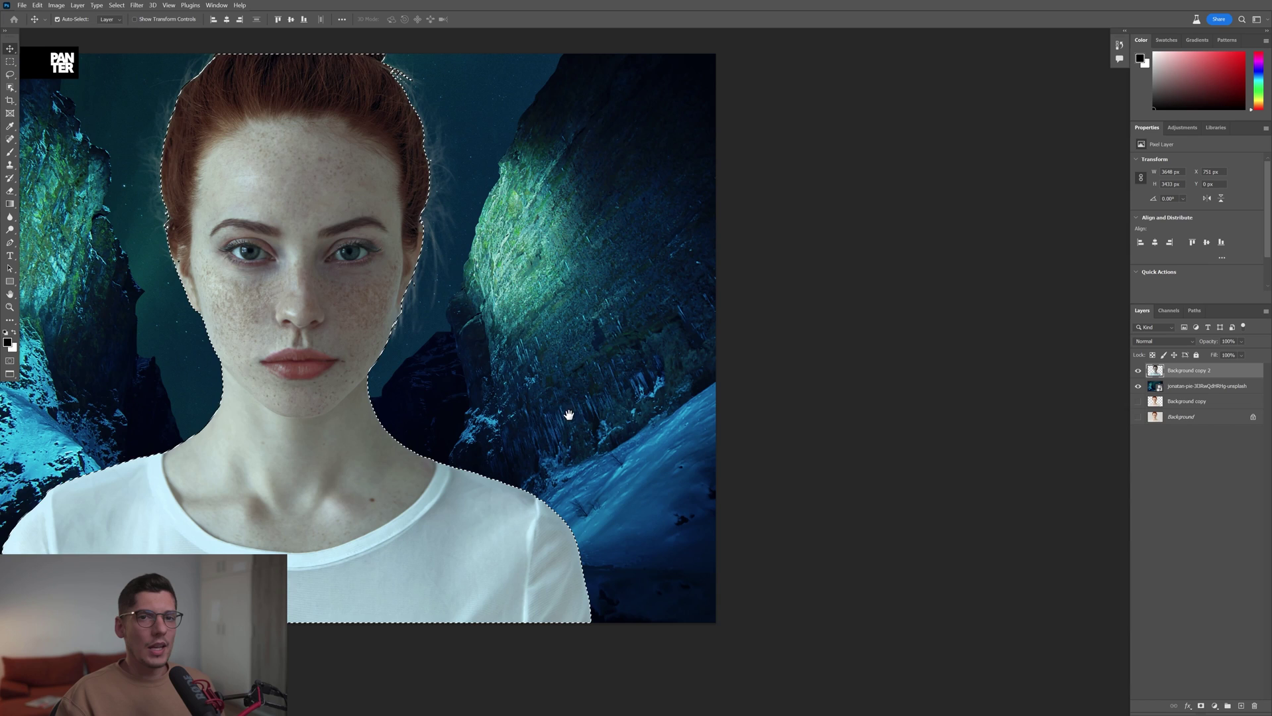
key(ctrl+d)
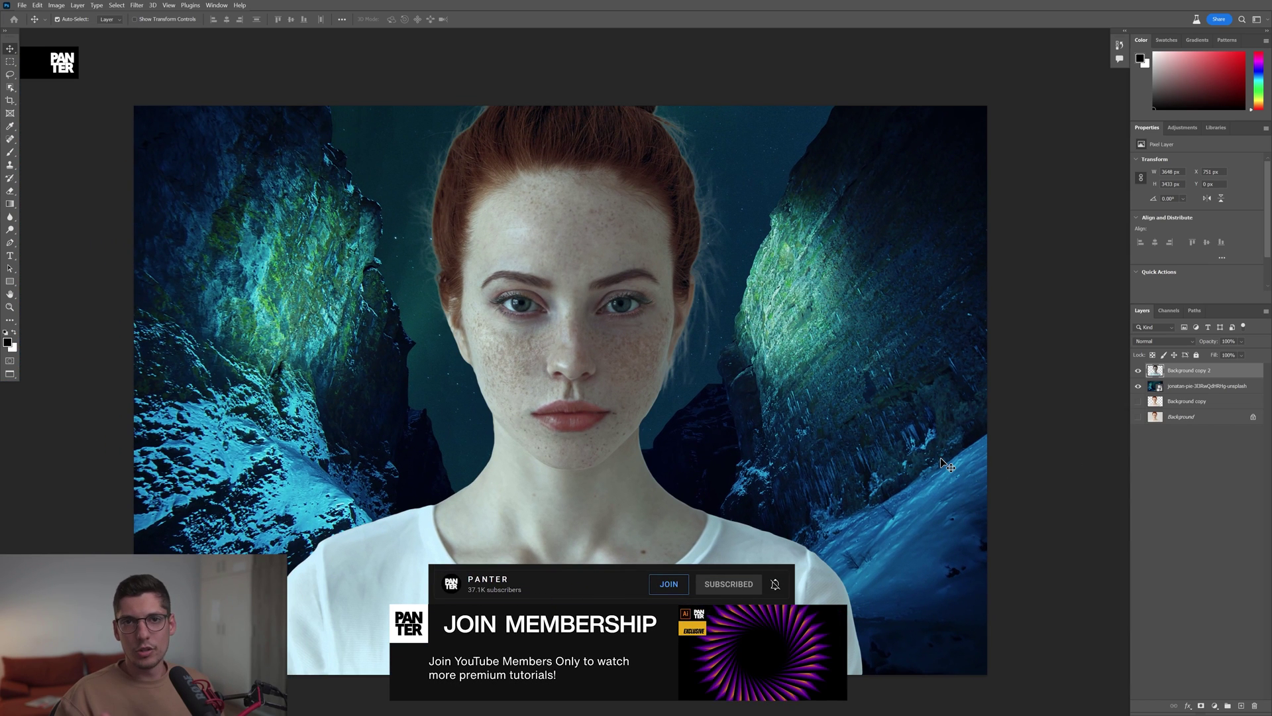
key(ctrl+shift+alt)
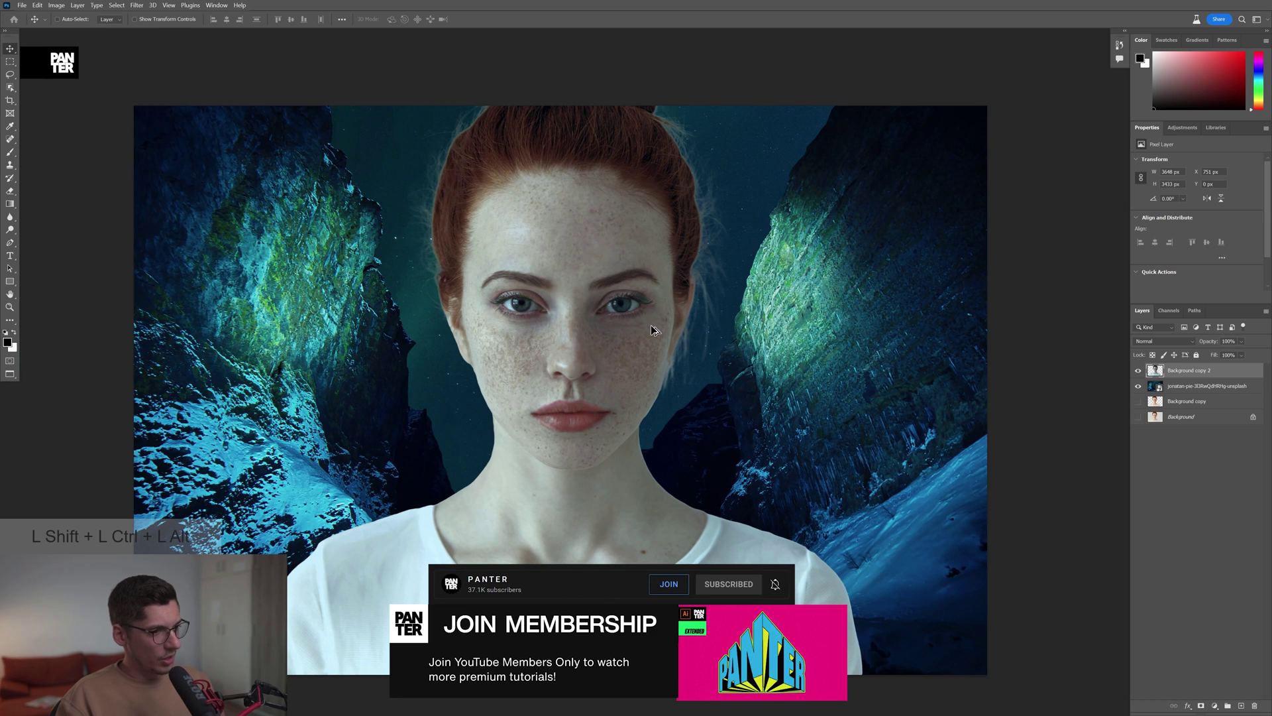
key(ctrl+shift+alt+e)
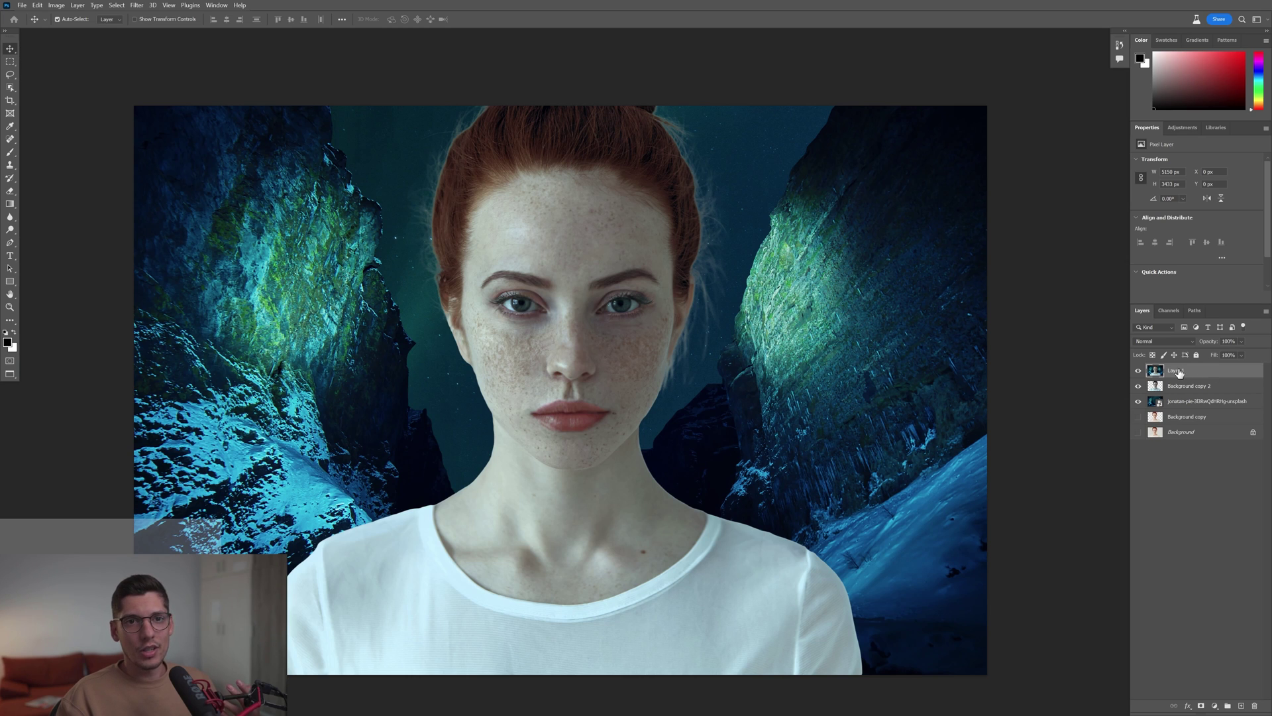
Switch on the Depth Blur neural filter for Layer 1 at its default strength of 50
click(137, 5)
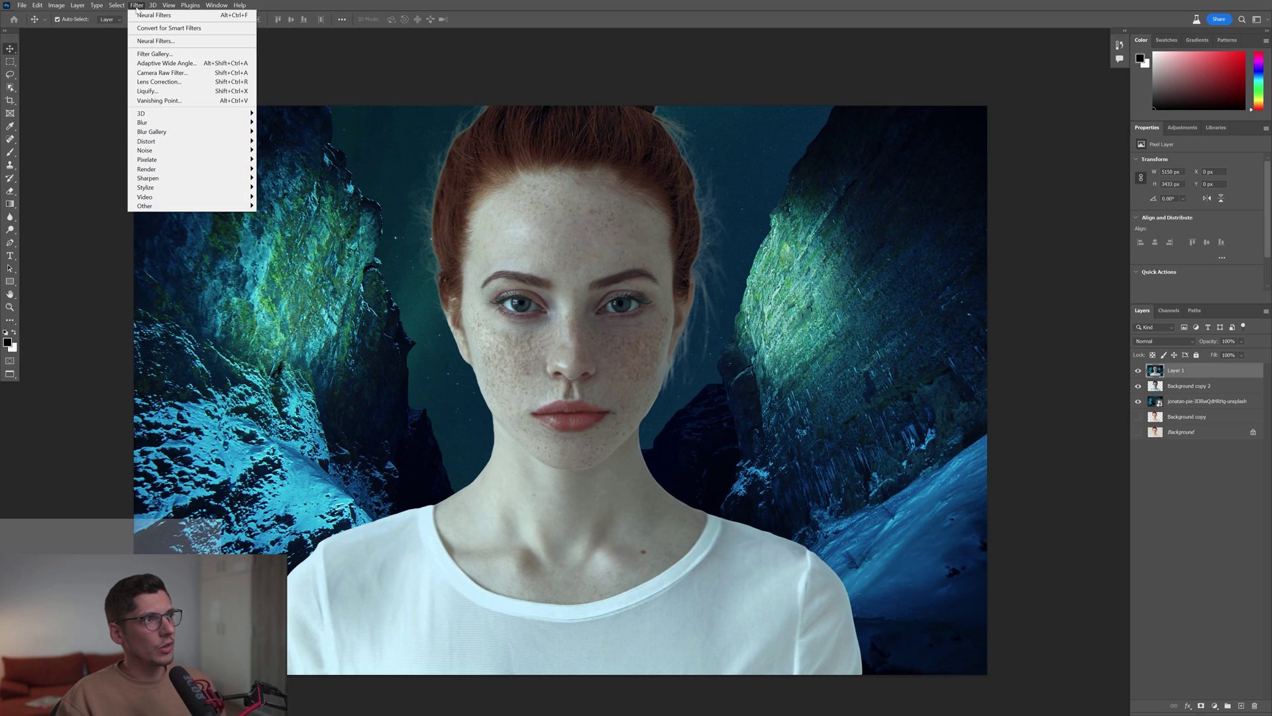
click(168, 41)
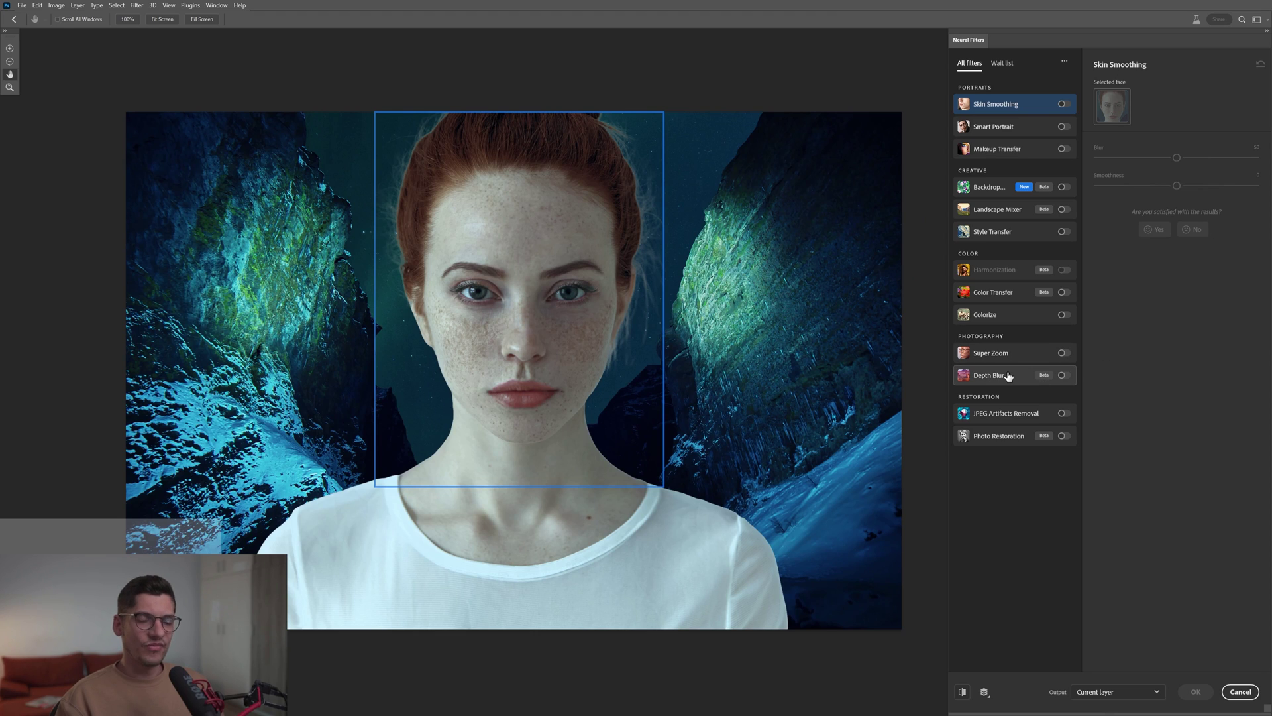
mouse_move(1007, 376)
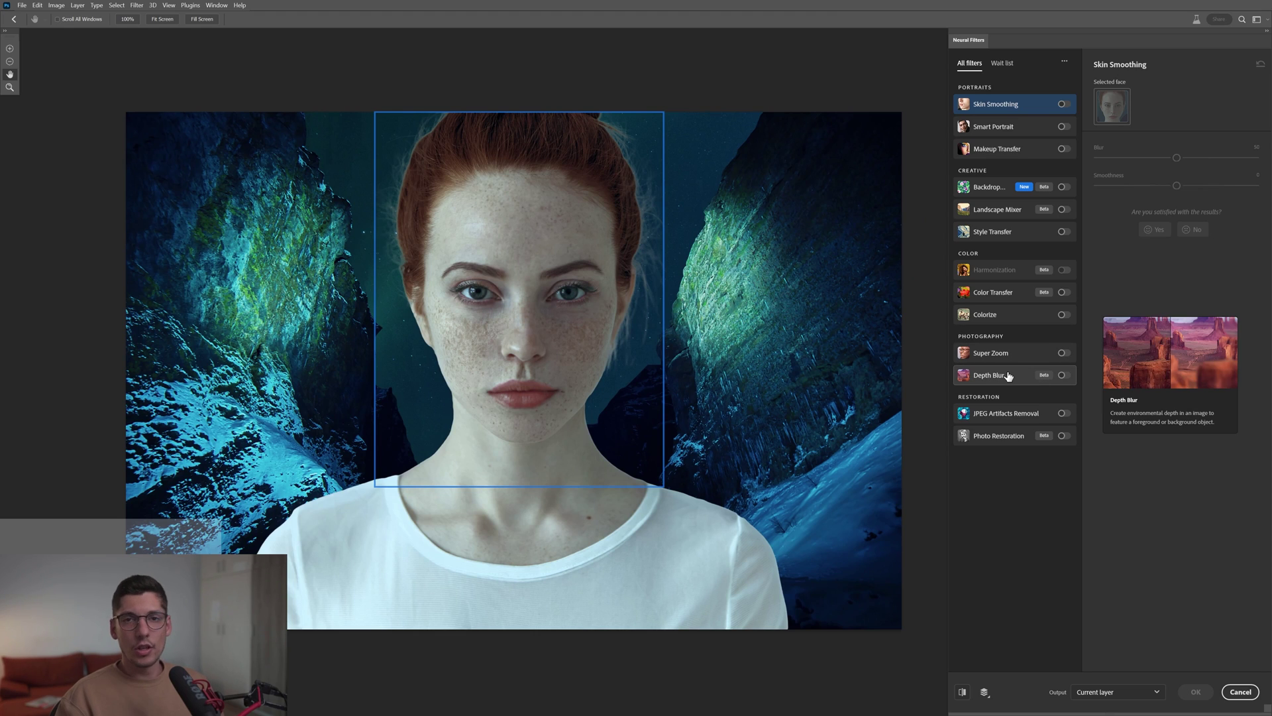
click(1063, 375)
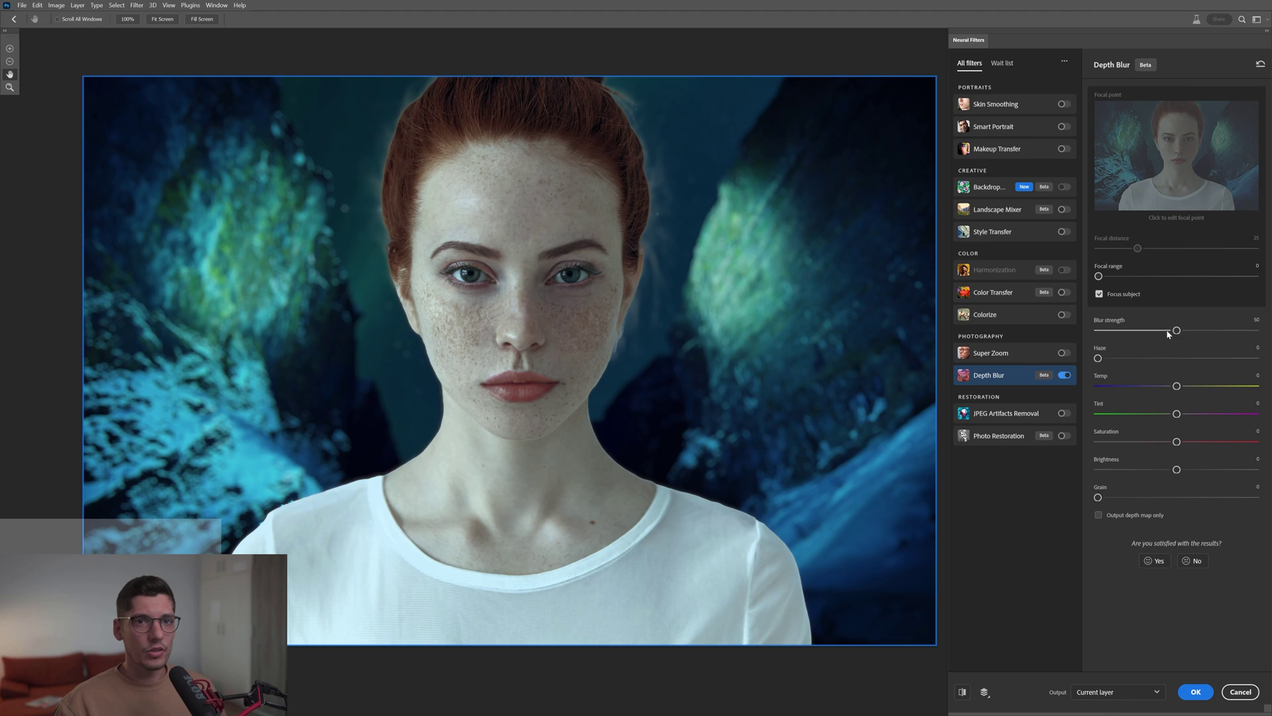
Set Depth Blur strength to 71 and push the Grain slider near its maximum
mouse_move(1177, 330)
mouse_down()
mouse_move(1230, 331)
mouse_move(1174, 330)
mouse_up()
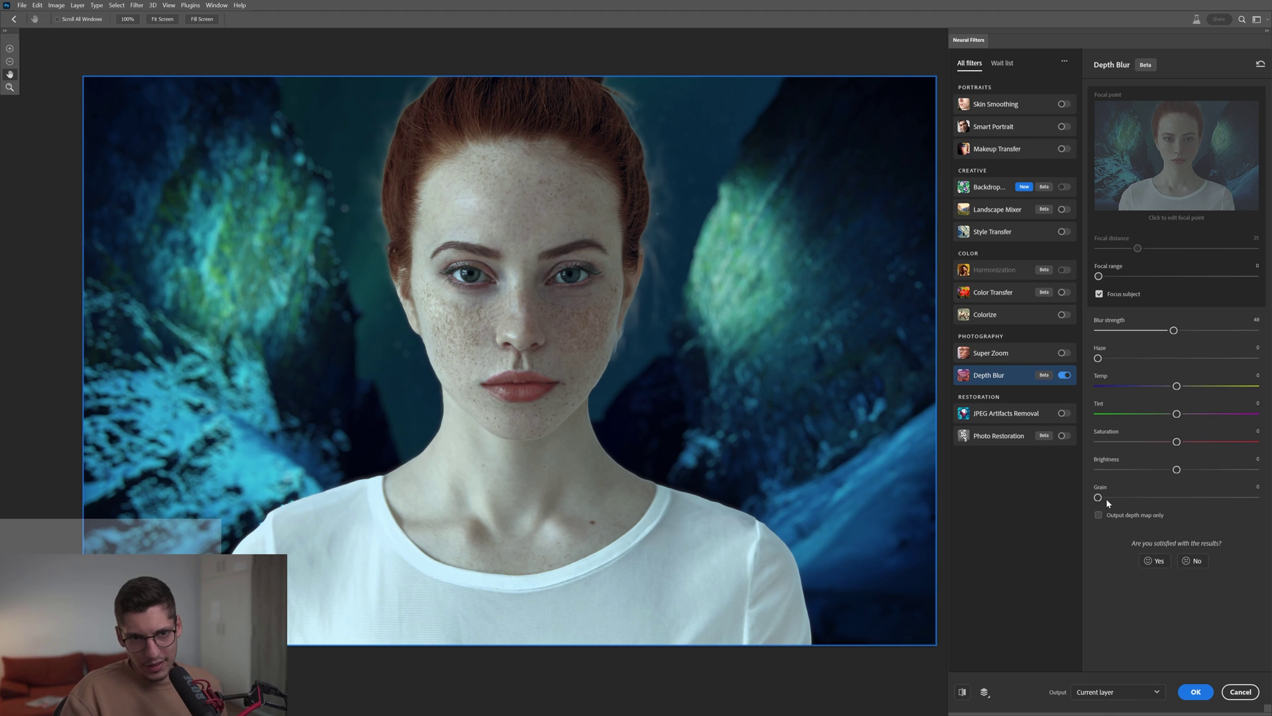
drag(1098, 500, 1247, 498)
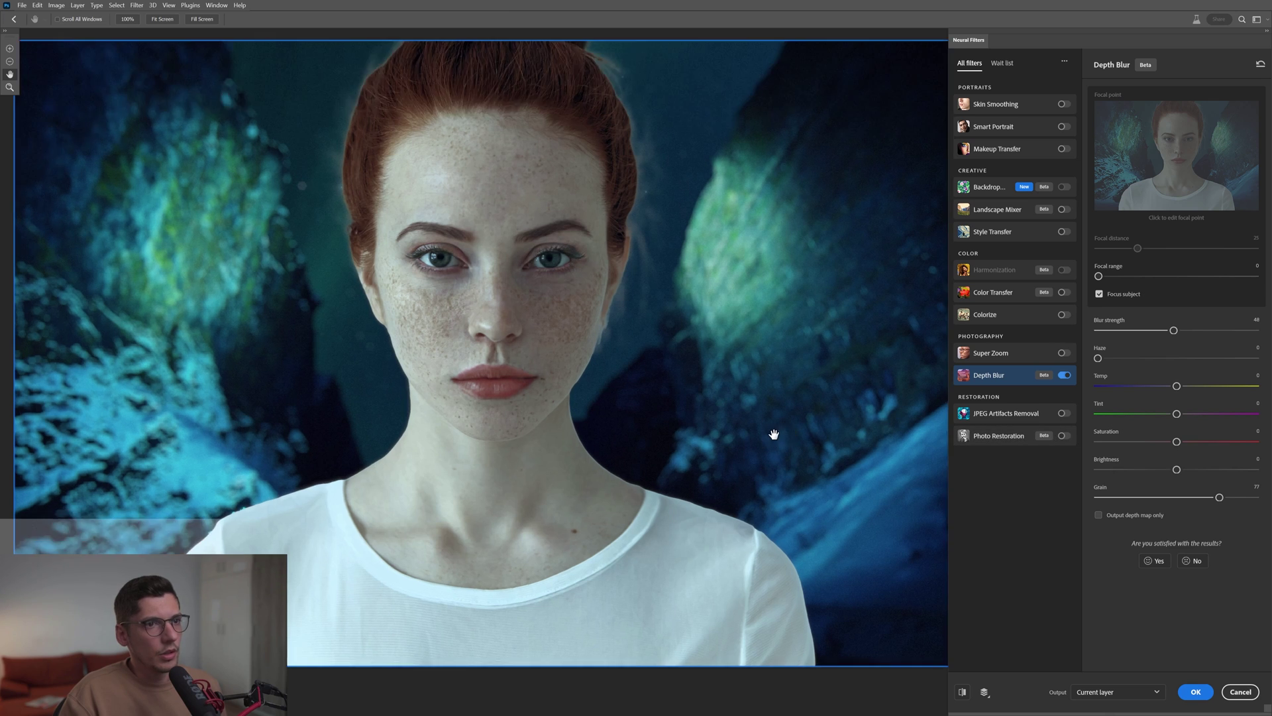
drag(1174, 330, 1210, 330)
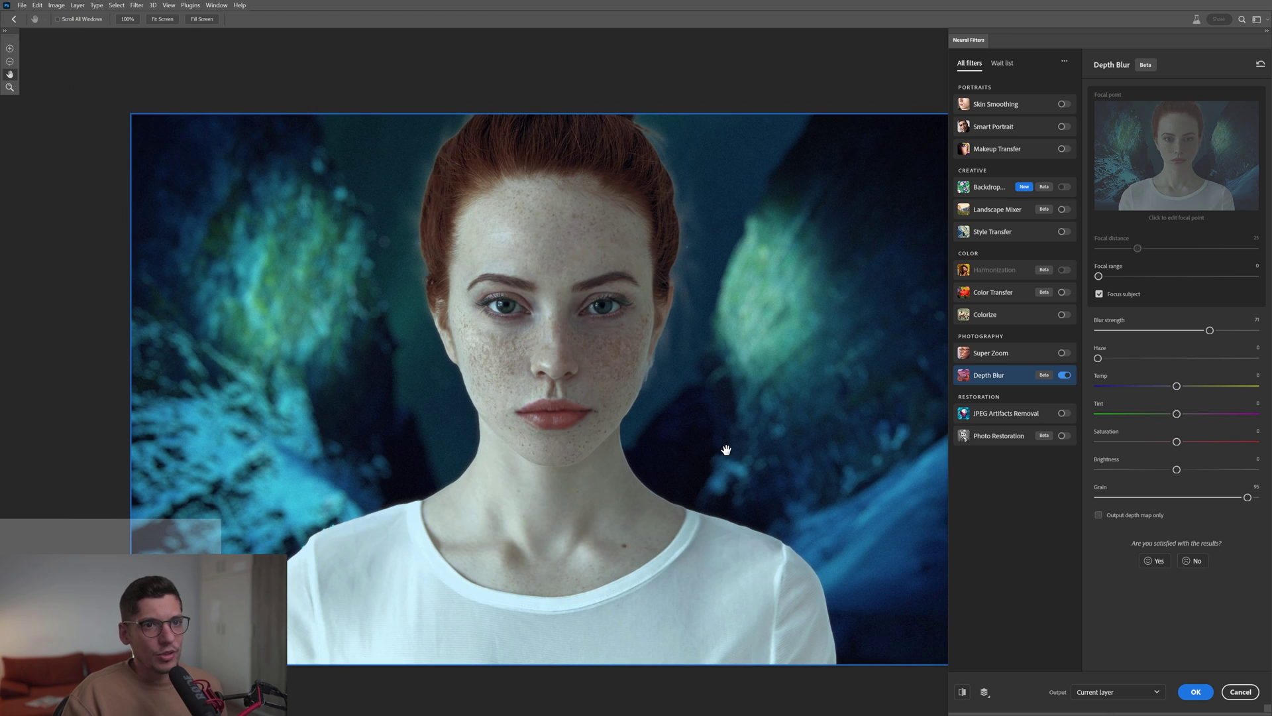
Preview the blue leaves and sunset Color Transfer presets, discard them, and commit the filters
click(997, 293)
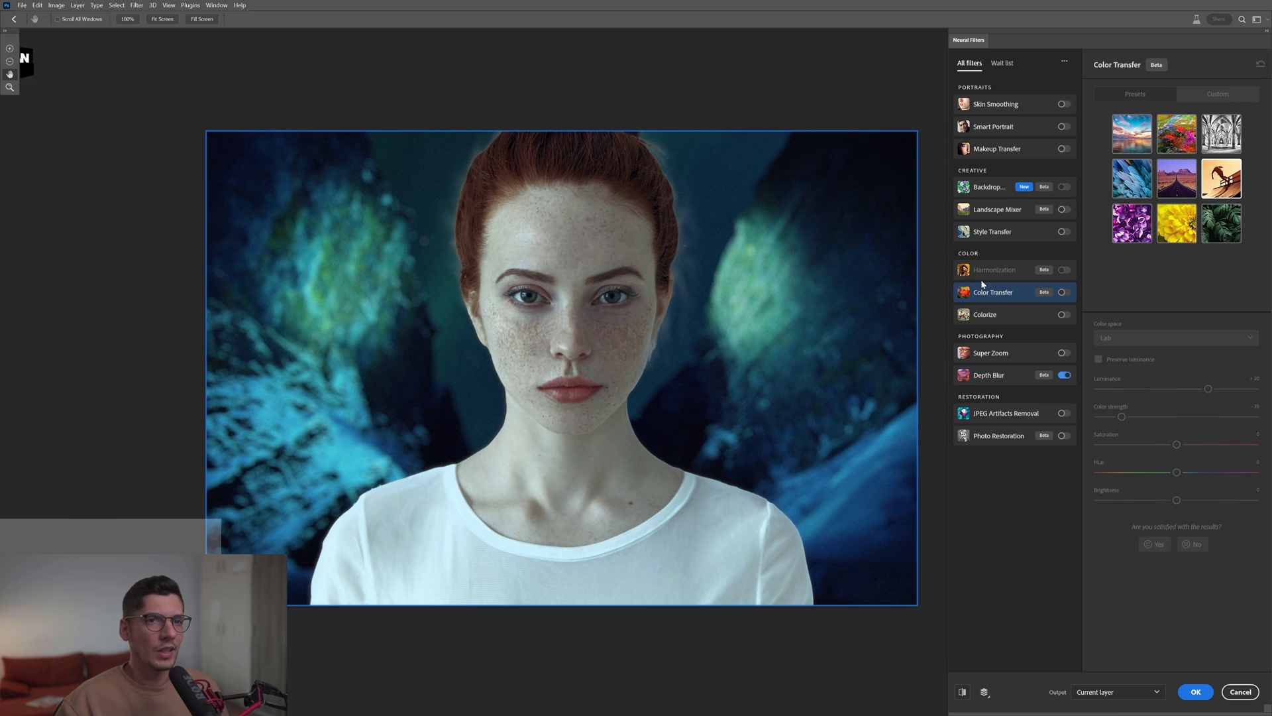
click(1064, 293)
click(1140, 181)
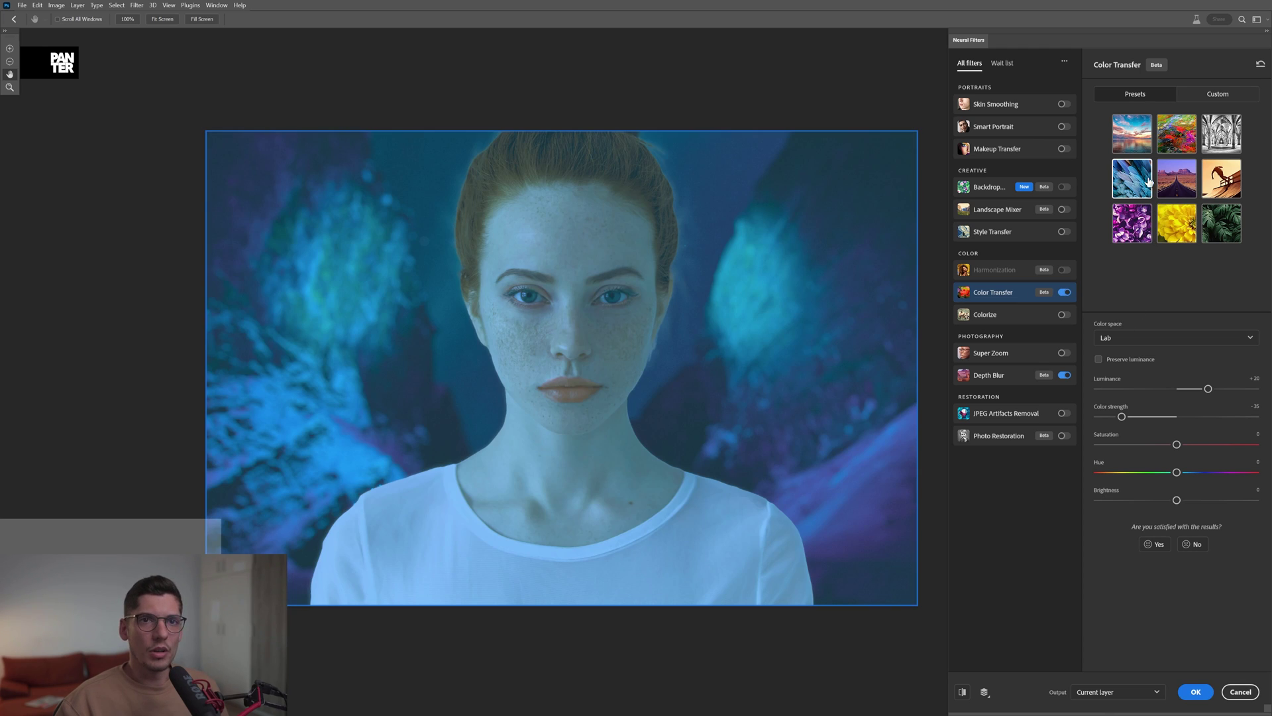
click(1133, 135)
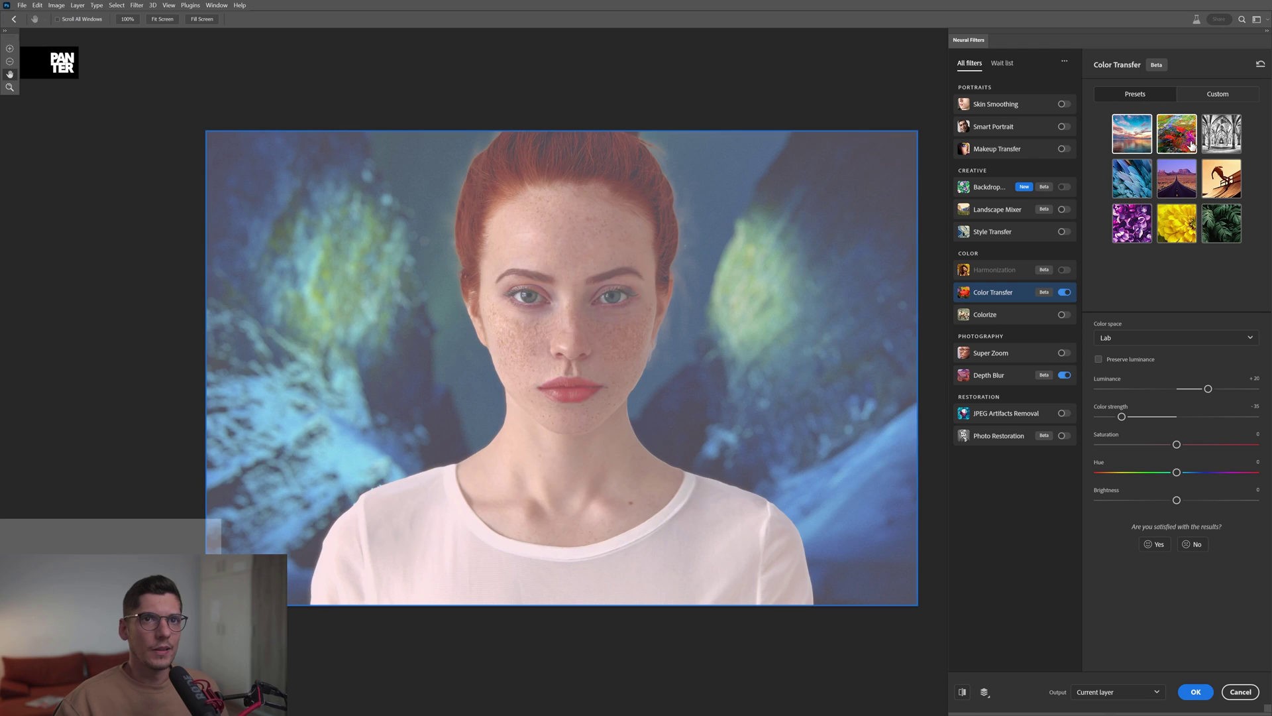
click(1191, 144)
click(1196, 691)
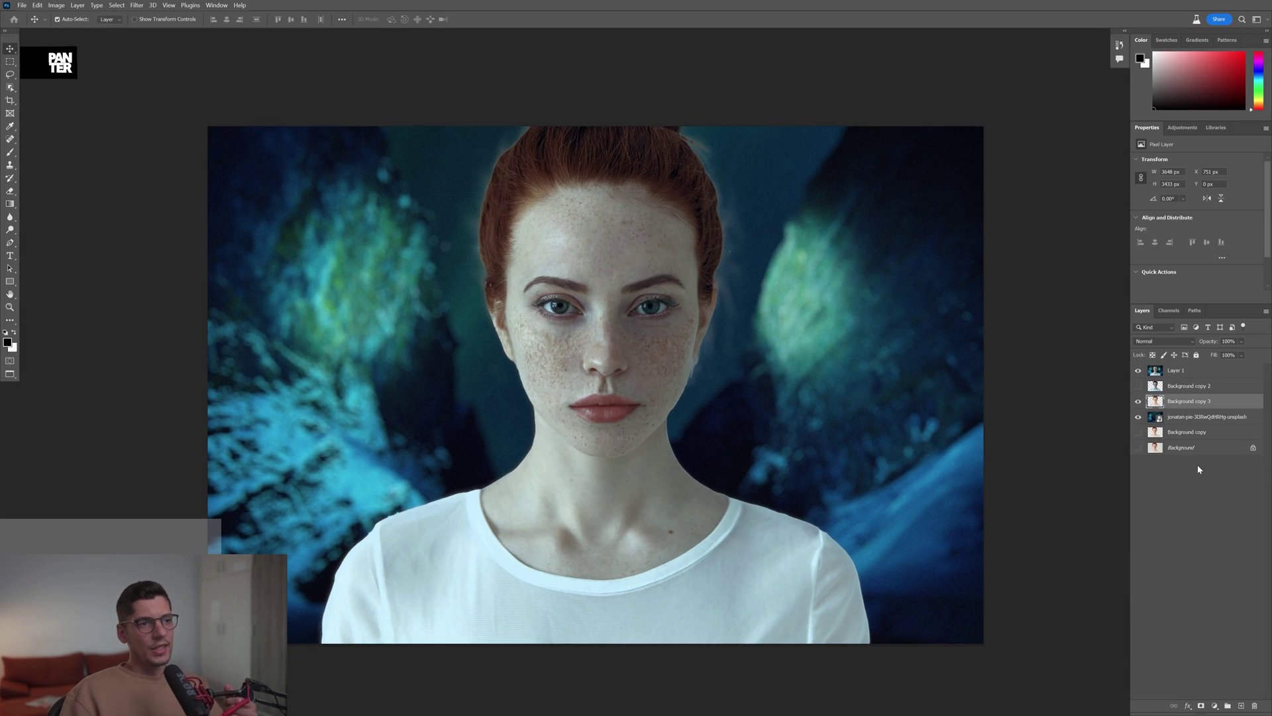
click(1138, 371)
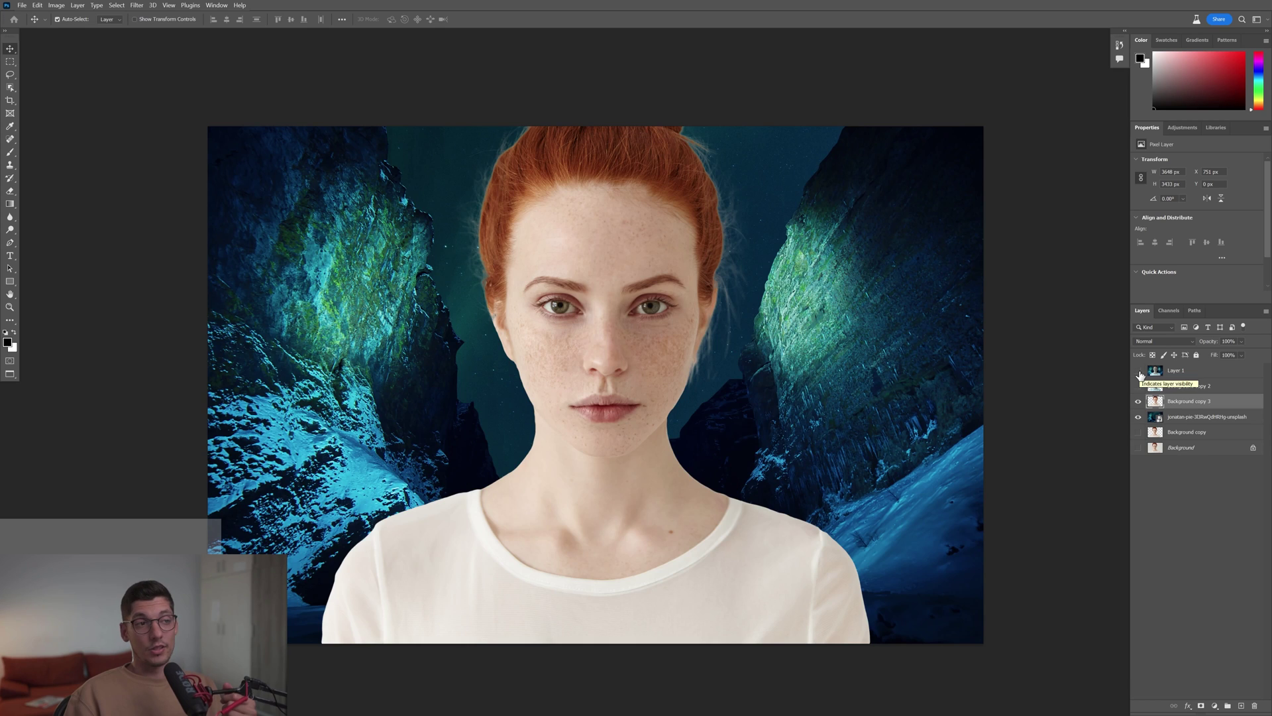
click(1139, 371)
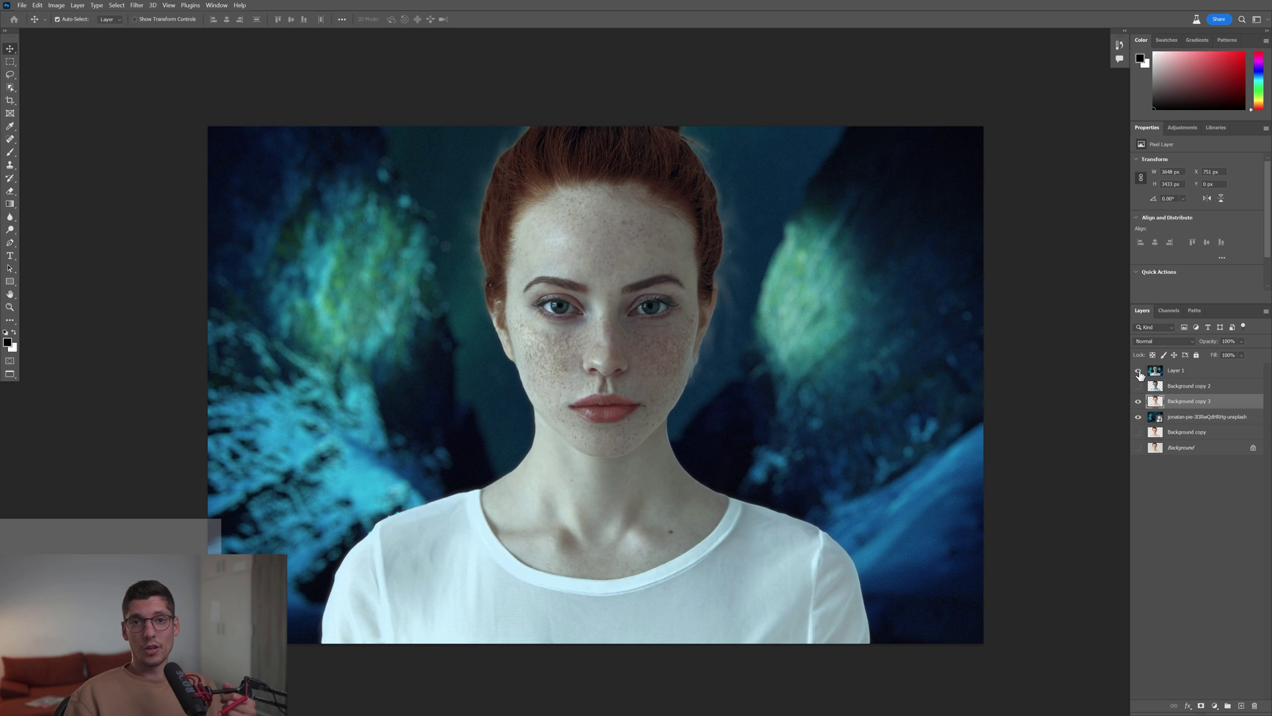
click(1139, 372)
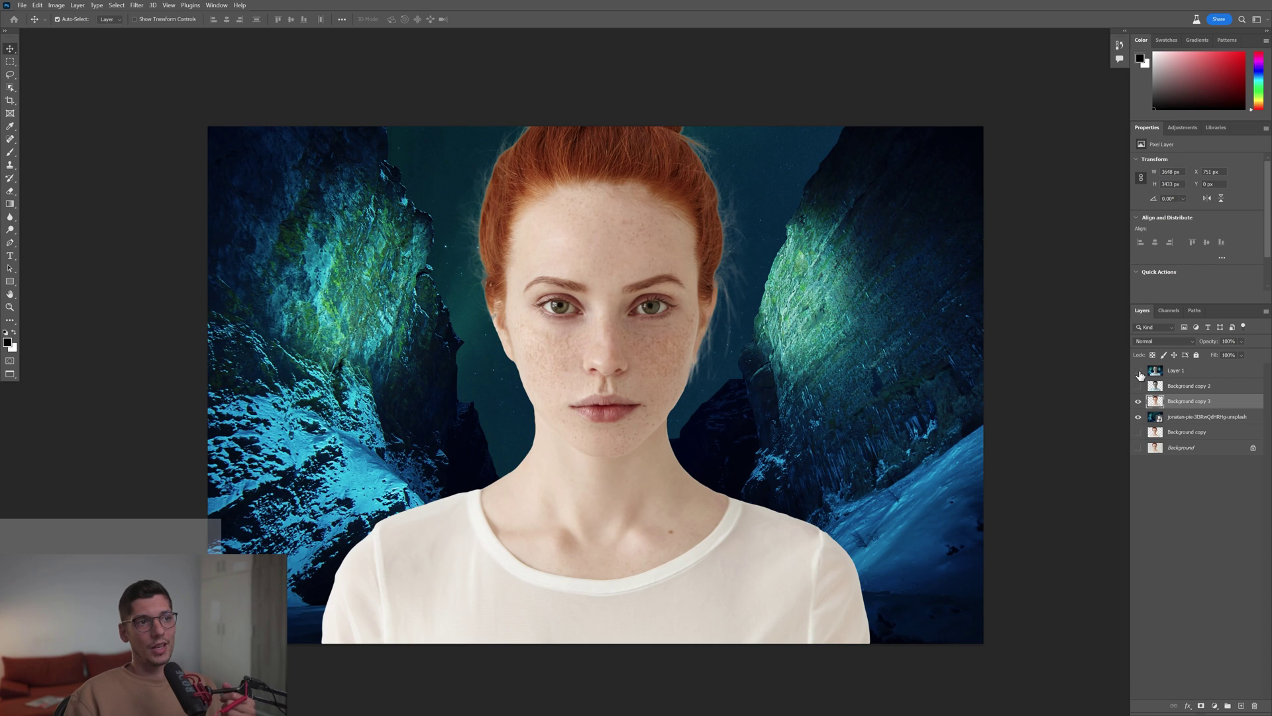
click(1138, 371)
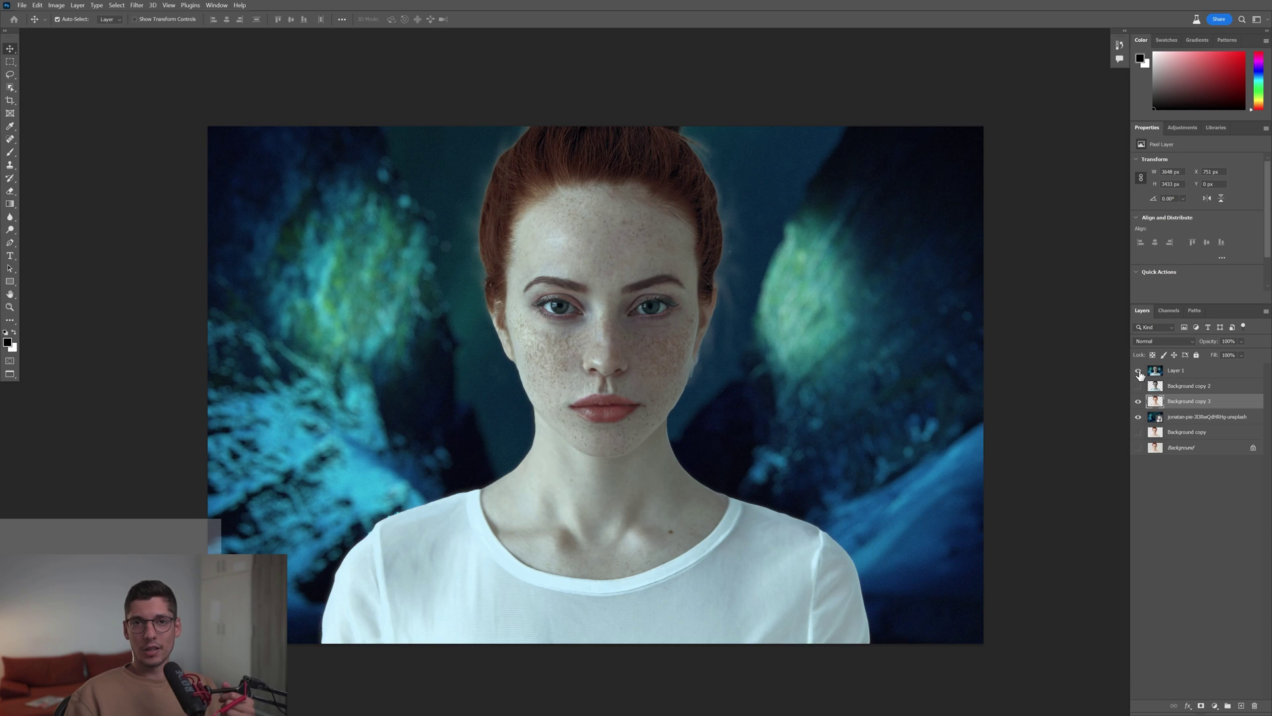